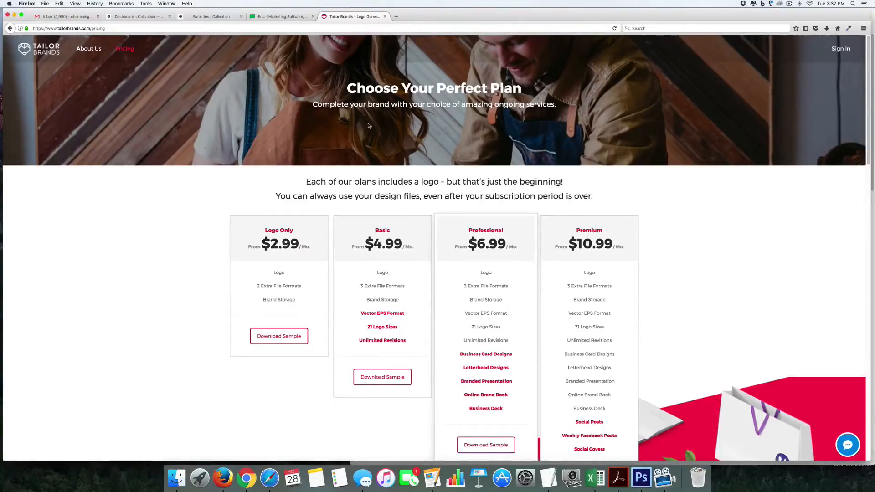
# Step: Open the Tailor Brands home page and enter "Online Store Help" as the logo name
pyautogui.click(40, 49)
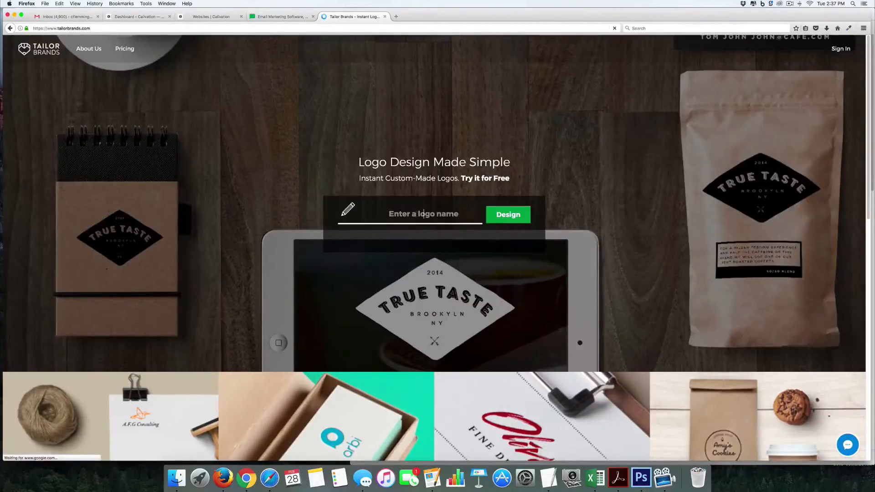
pyautogui.click(420, 214)
pyautogui.write('Online Sto')
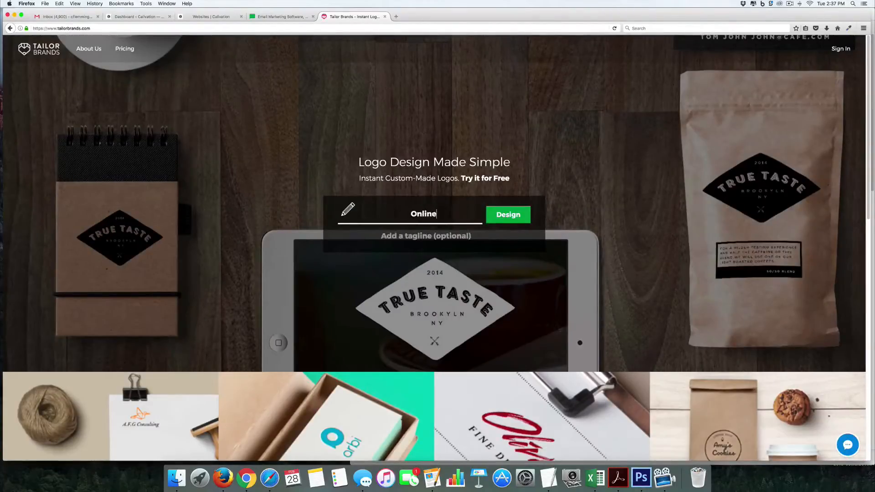
pyautogui.write('re Helo')
pyautogui.press('BackSpace')
pyautogui.write('p')
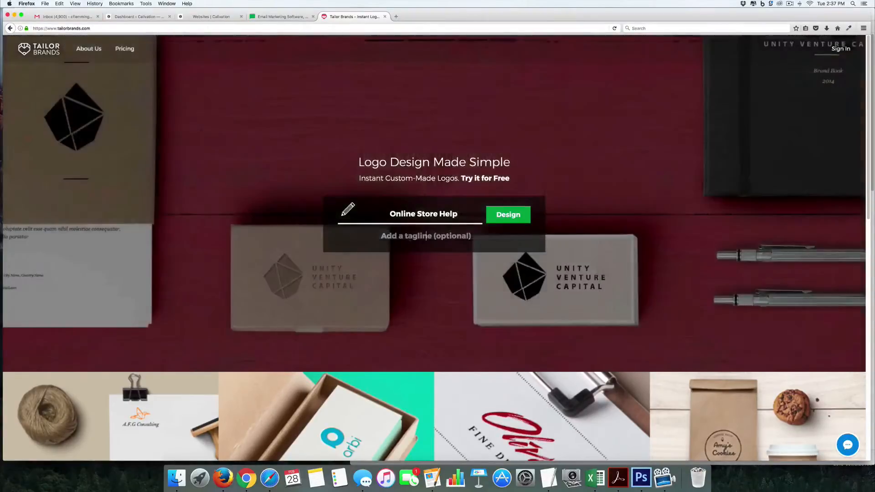
pyautogui.click(426, 236)
pyautogui.write('Help')
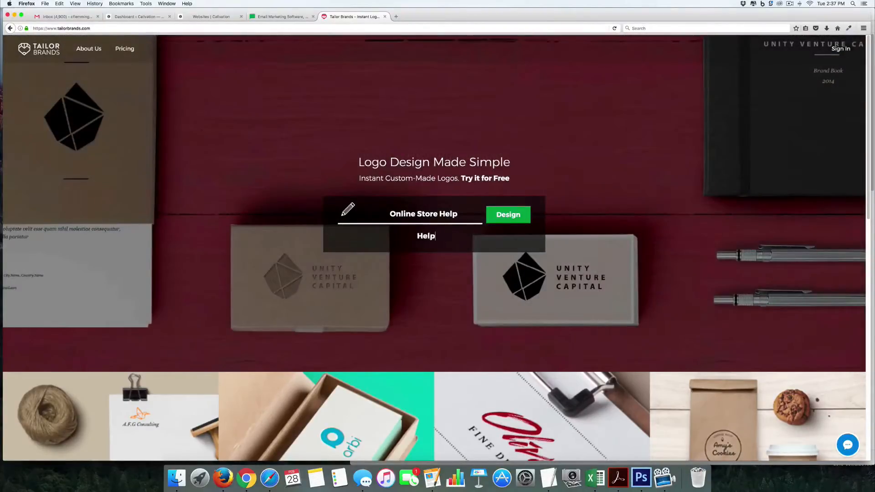
pyautogui.write('ing onl')
pyautogui.press('BackSpace')
pyautogui.press('BackSpace')
pyautogui.press('BackSpace')
pyautogui.press('BackSpace')
pyautogui.press('BackSpace')
pyautogui.press('BackSpace')
pyautogui.press('BackSpace')
pyautogui.press('BackSpace')
pyautogui.press('BackSpace')
pyautogui.press('BackSpace')
pyautogui.press('BackSpace')
# Step: Start the design and describe the business as "Helping people succeed at ecommerce and online stores and selling online"
pyautogui.click(506, 218)
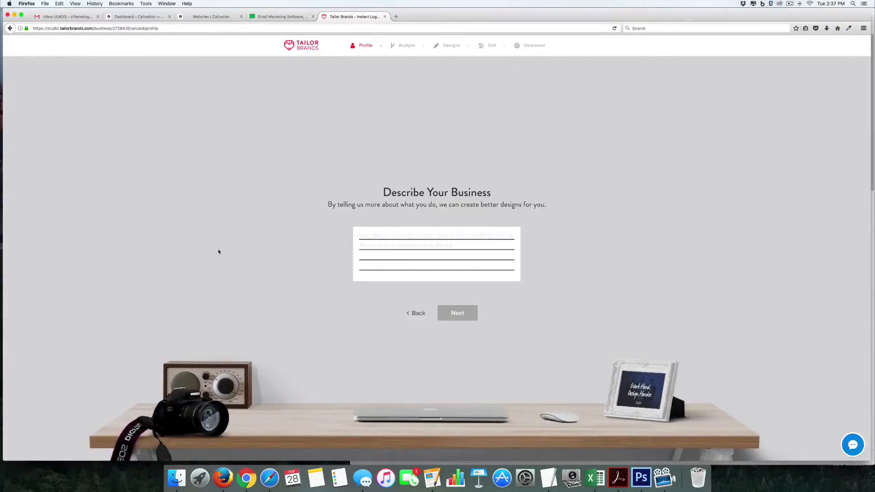
pyautogui.click(390, 232)
pyautogui.write('Helping people success')
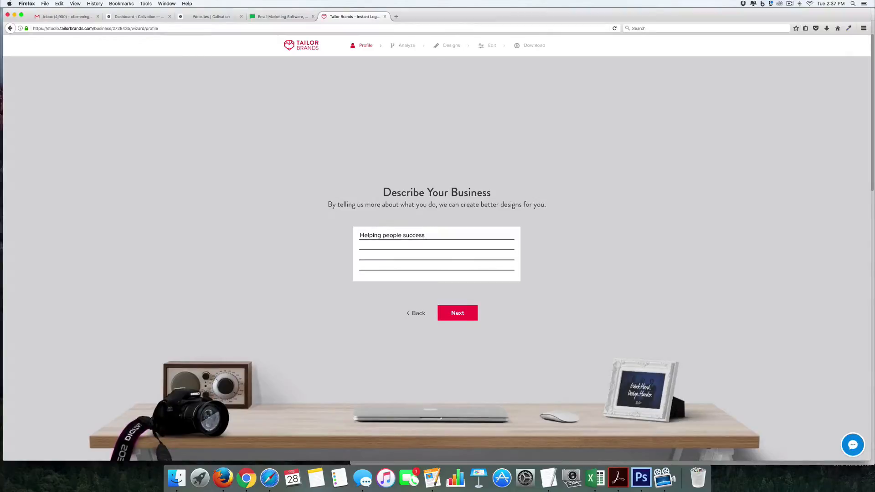
pyautogui.press('BackSpace')
pyautogui.press('BackSpace')
pyautogui.press('BackSpace')
pyautogui.press('BackSpace')
pyautogui.write('u')
pyautogui.press('BackSpace')
pyautogui.write('succeed at e-commer')
pyautogui.press('BackSpace')
pyautogui.press('BackSpace')
pyautogui.press('BackSpace')
pyautogui.press('BackSpace')
pyautogui.press('BackSpace')
pyautogui.press('BackSpace')
pyautogui.press('BackSpace')
pyautogui.write('commerce and online stores and s')
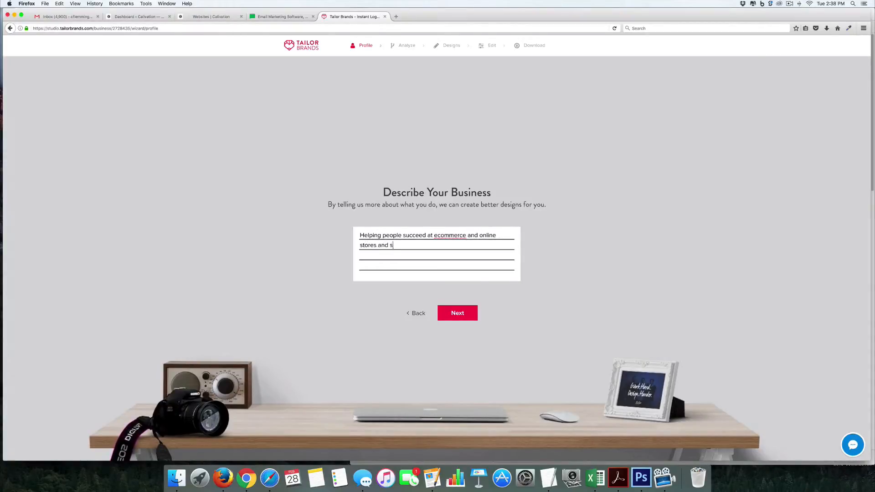
pyautogui.write('elling online')
# Step: Finish the business description with "This includes tutorials and walk throughs of shopping carts and websites." and choose an icon-based logo
pyautogui.write('. This includes tutorials and ')
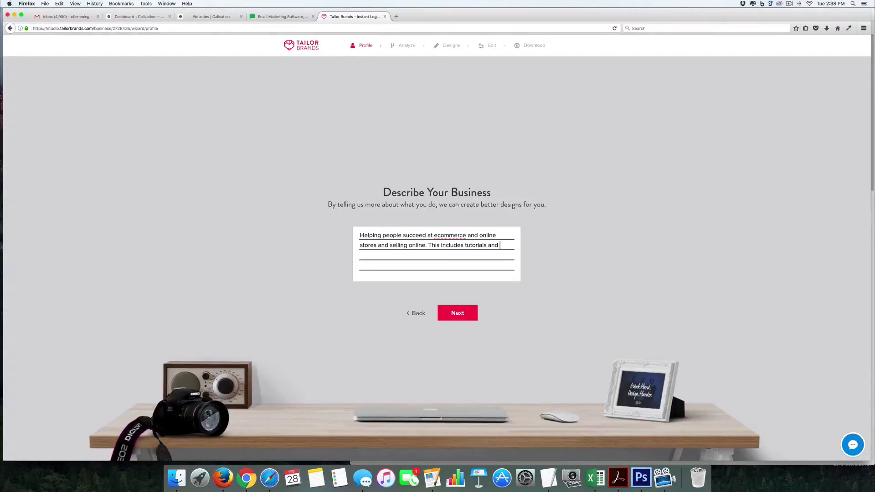
pyautogui.write('walk through')
pyautogui.write('s of ship')
pyautogui.press('BackSpace')
pyautogui.press('BackSpace')
pyautogui.write('oppoing')
pyautogui.press('BackSpace')
pyautogui.press('BackSpace')
pyautogui.press('BackSpace')
pyautogui.press('BackSpace')
pyautogui.write('ing carts and')
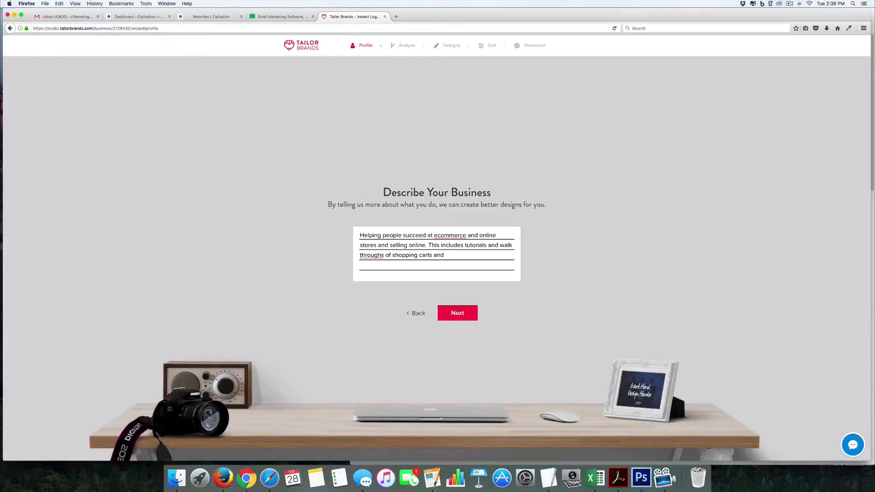
pyautogui.write(' websites.')
pyautogui.click(462, 314)
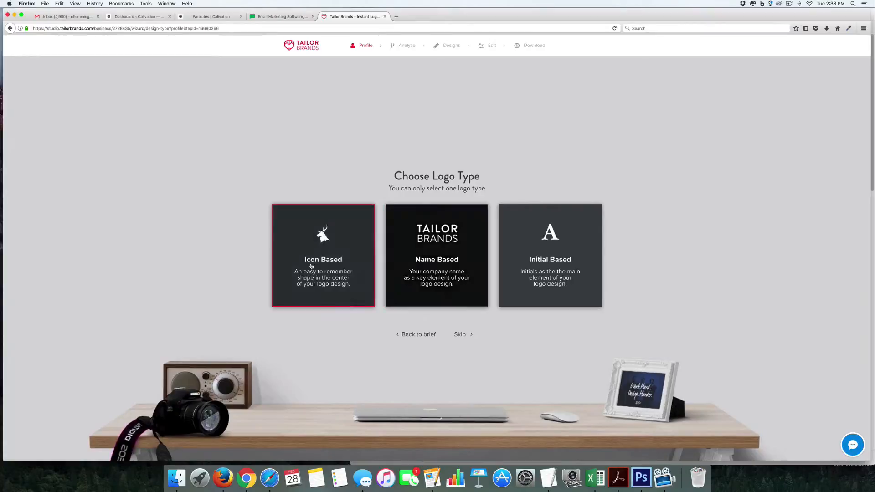
pyautogui.click(311, 262)
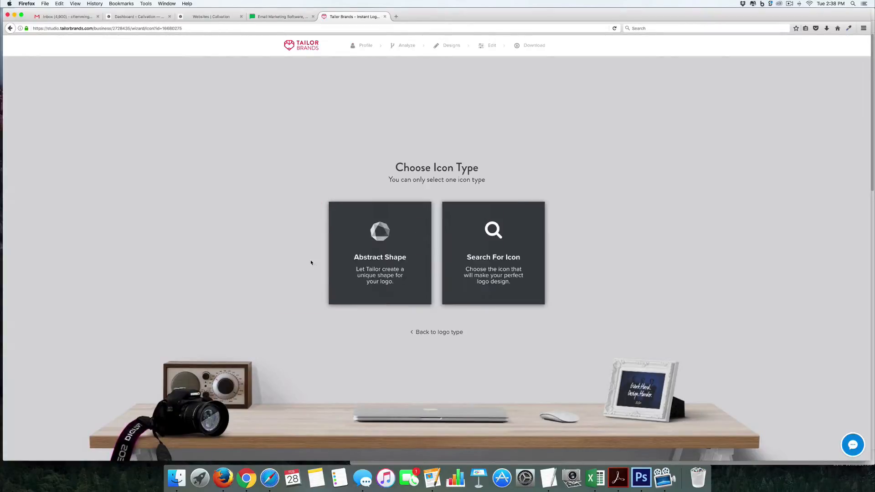
# Step: Choose an abstract shape icon and answer the style comparisons, picking the plain sans-serif samples and otherwise rejecting both
pyautogui.click(397, 270)
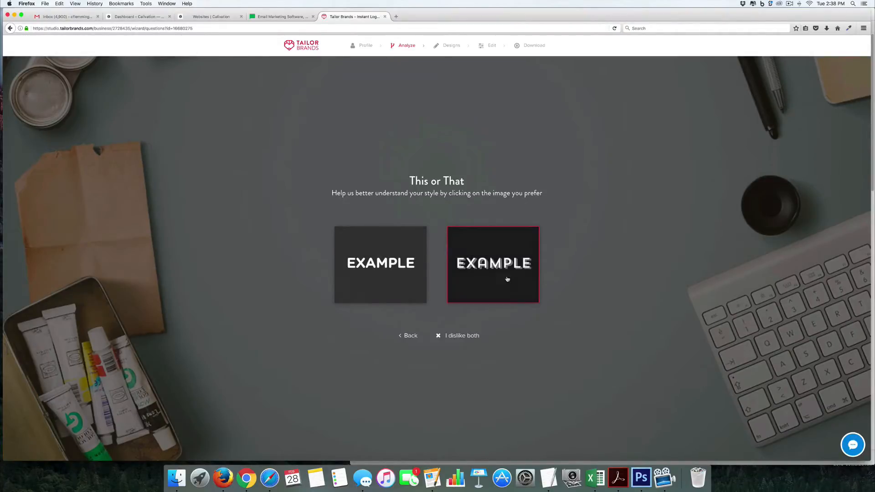
pyautogui.click(381, 281)
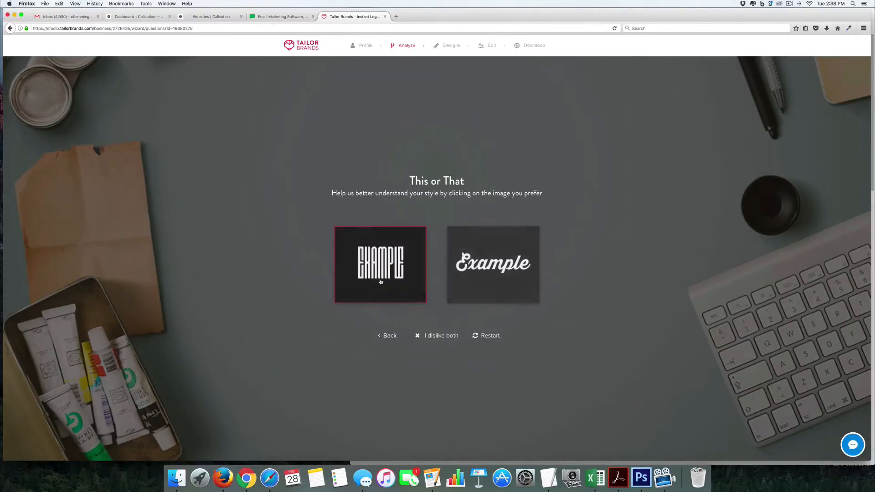
pyautogui.click(437, 337)
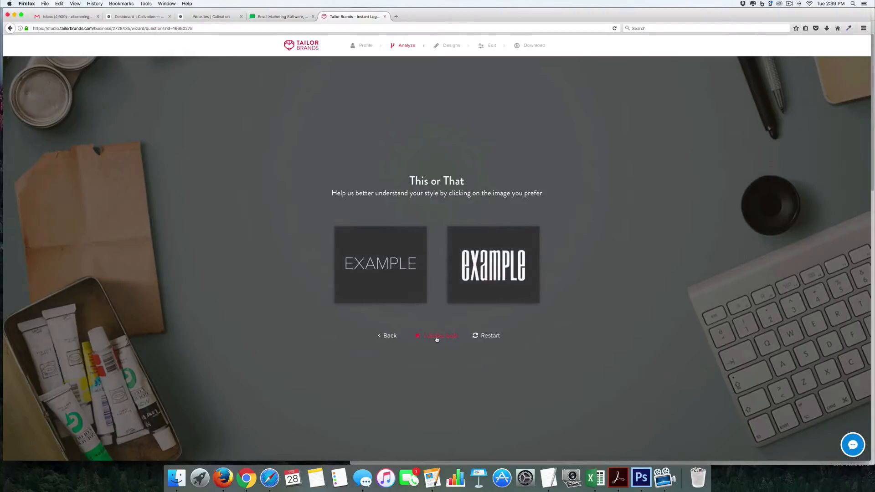
pyautogui.click(402, 295)
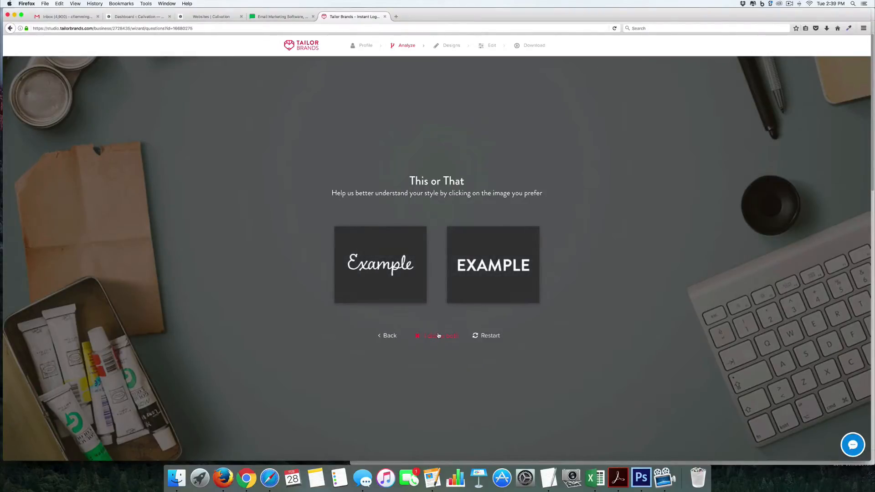
pyautogui.click(485, 283)
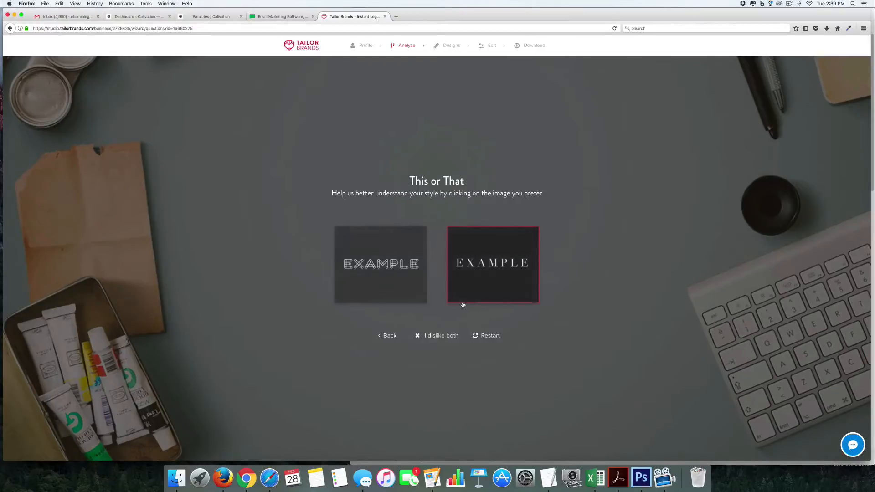
pyautogui.click(442, 337)
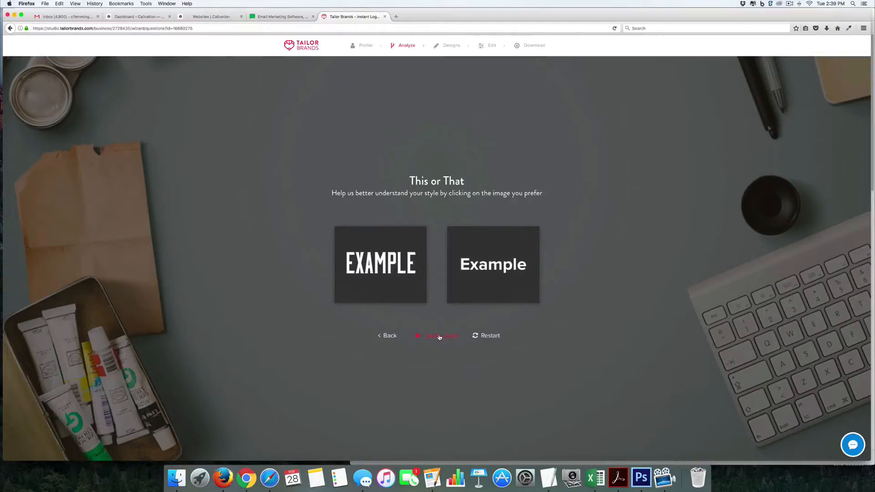
pyautogui.click(439, 338)
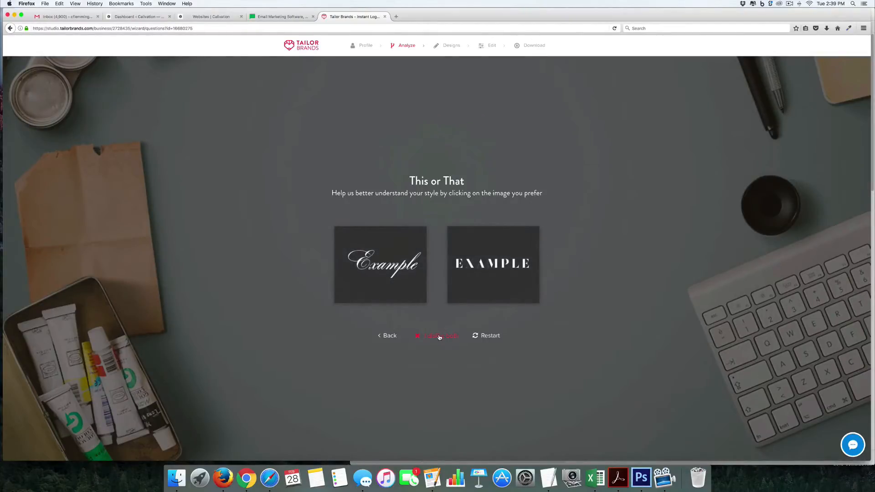
pyautogui.click(439, 337)
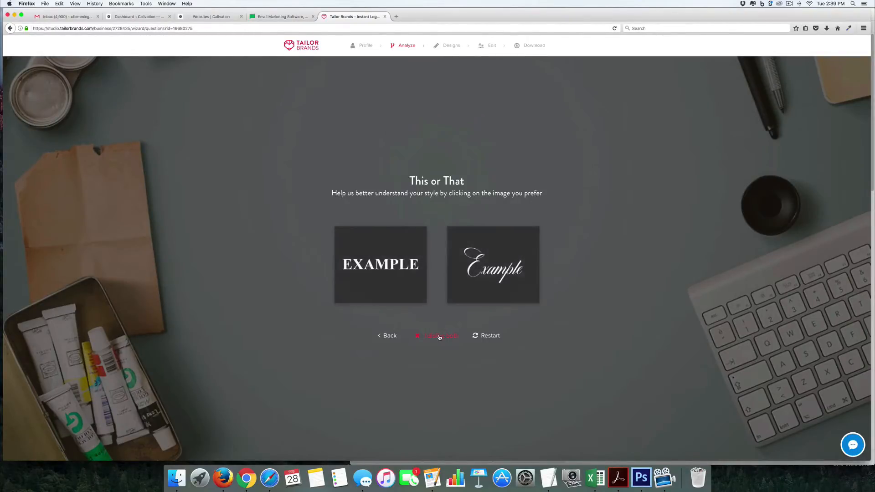
pyautogui.click(440, 337)
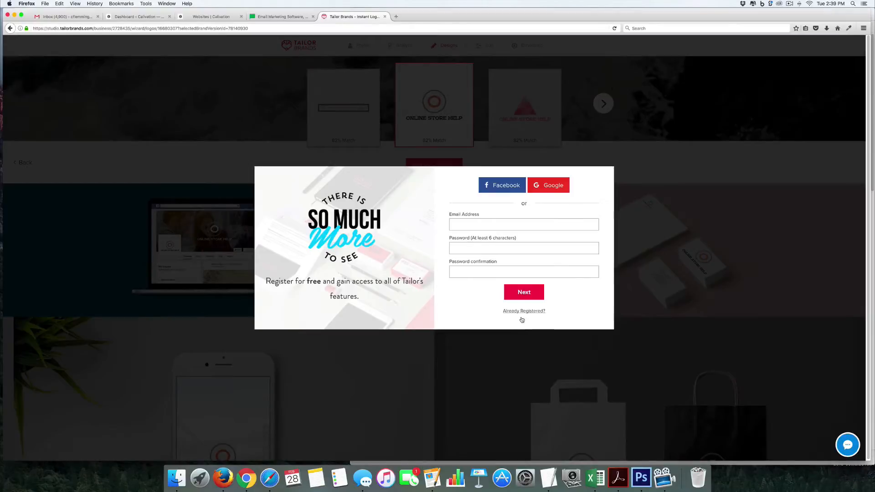
# Step: Browse the generated logo designs without registering and return to the icon type choice
pyautogui.click(140, 76)
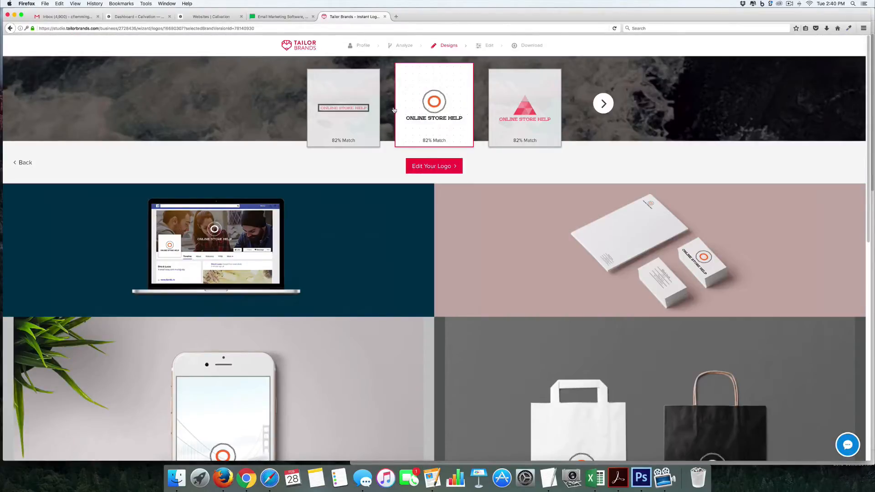
pyautogui.click(604, 103)
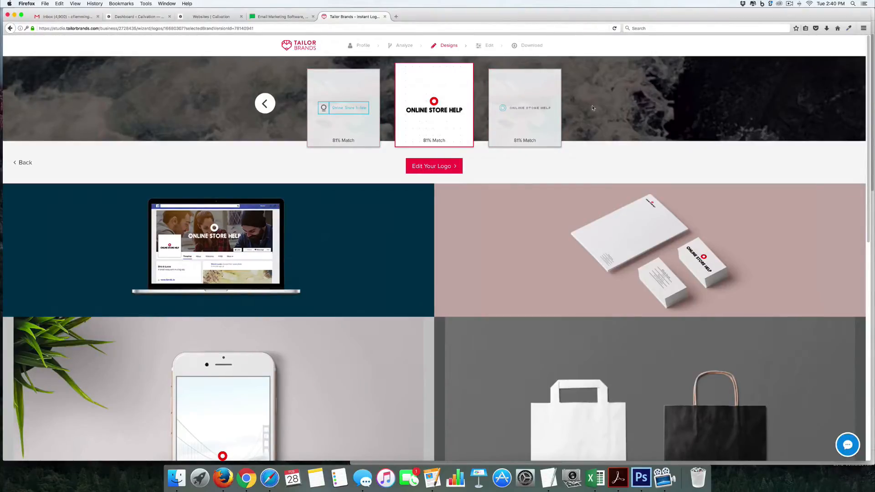
pyautogui.click(264, 104)
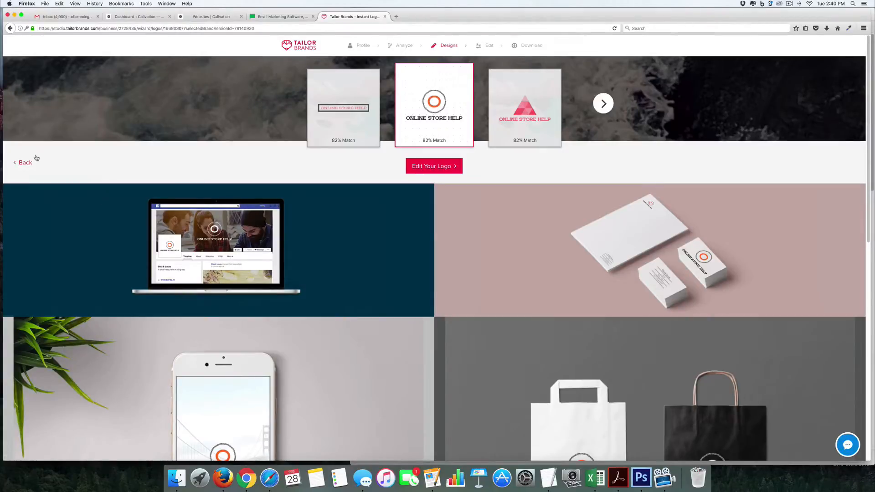
pyautogui.click(21, 163)
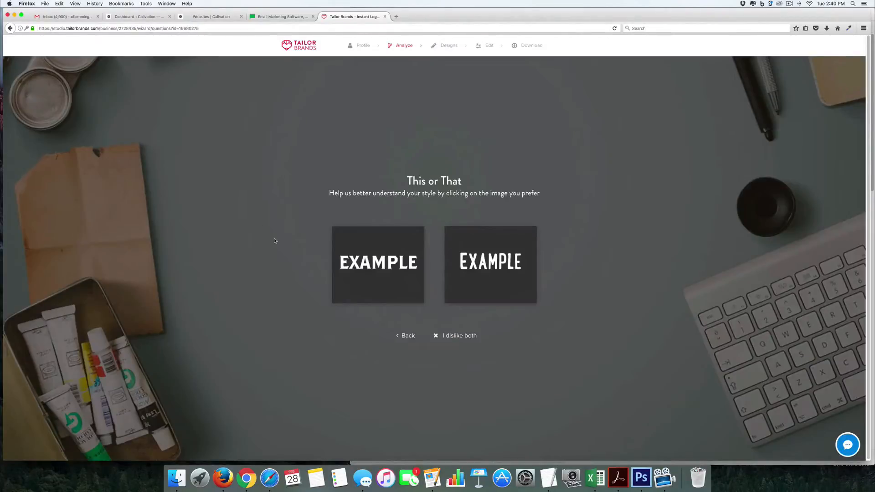
pyautogui.click(407, 337)
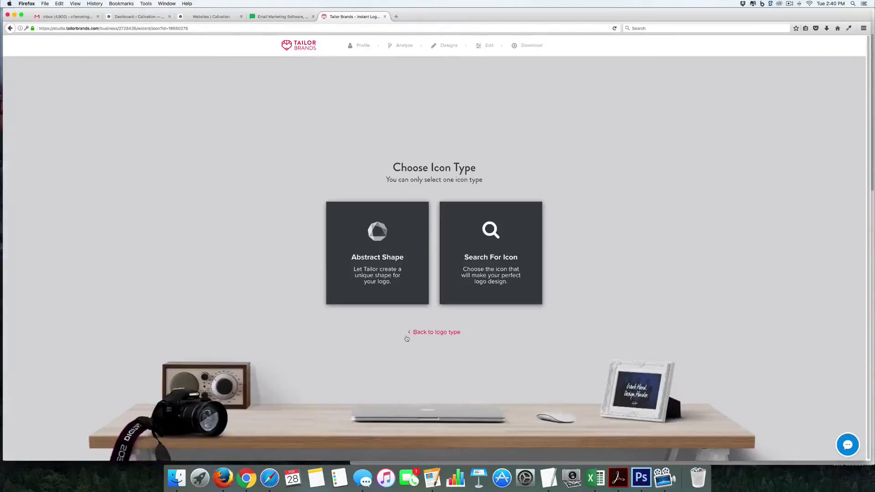
# Step: Search the icons for "shopping cart" and use the outlined cart with two large ring-shaped wheels
pyautogui.click(479, 280)
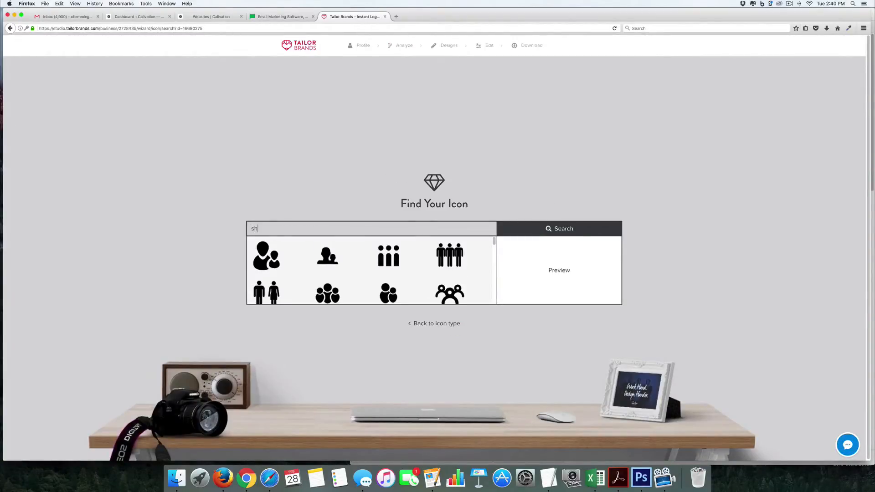
pyautogui.write('shopping cart')
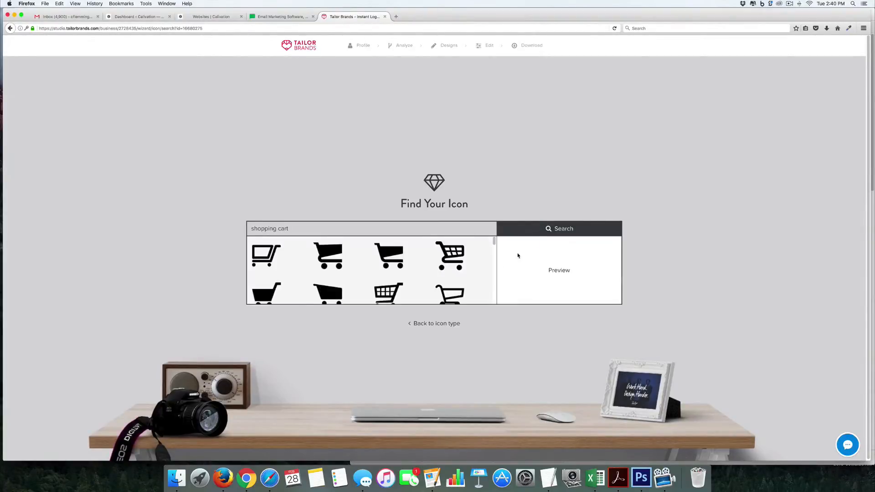
pyautogui.scroll(-5, 461, 268)
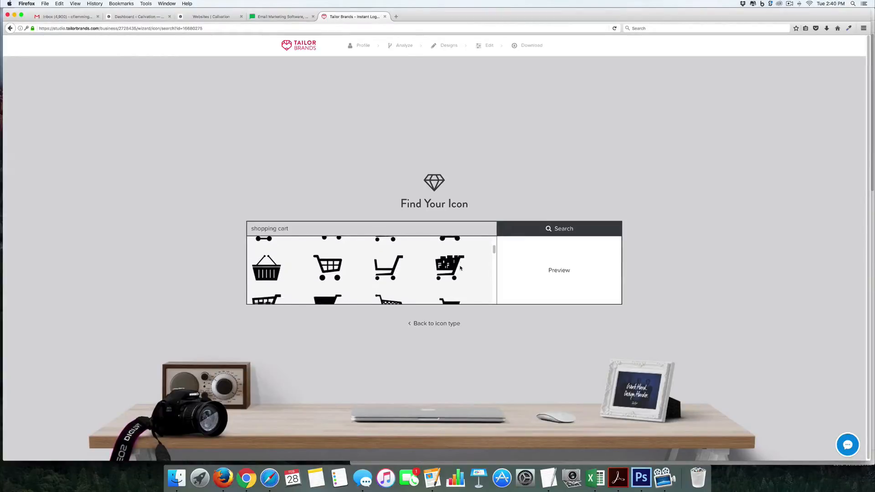
pyautogui.scroll(-5, 461, 268)
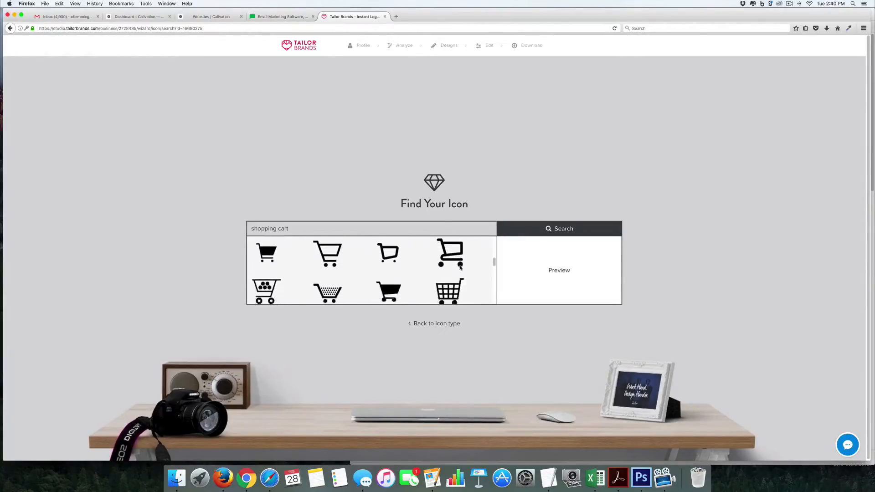
pyautogui.scroll(-5, 460, 268)
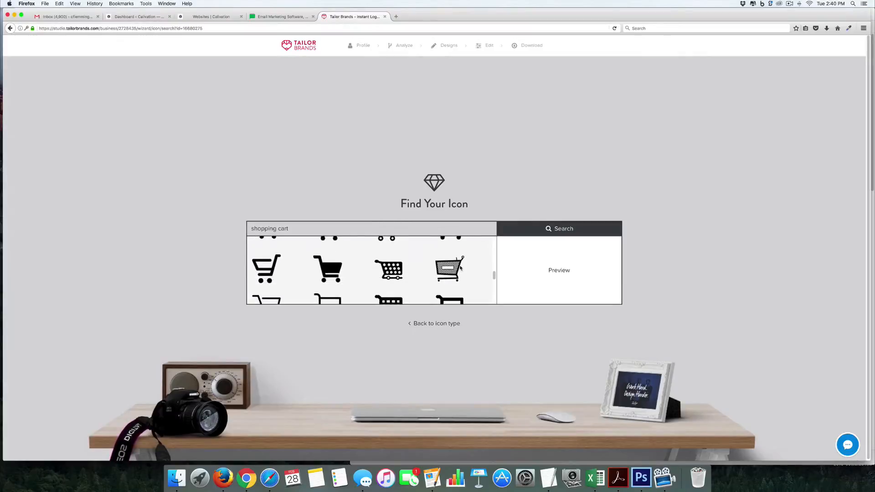
pyautogui.scroll(-3, 461, 268)
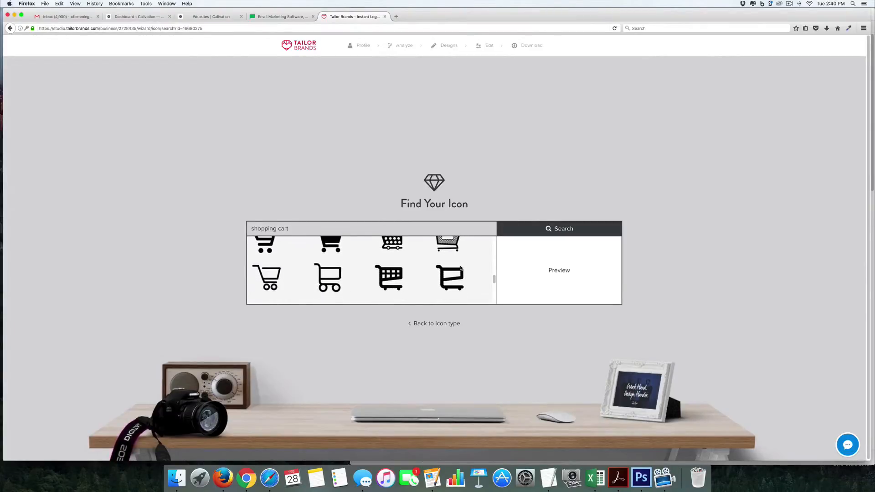
pyautogui.scroll(-2, 460, 269)
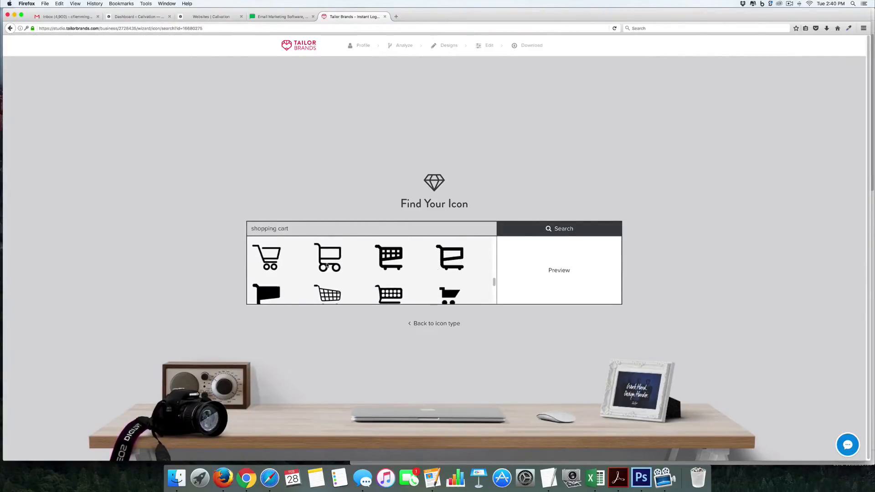
pyautogui.scroll(-1, 328, 258)
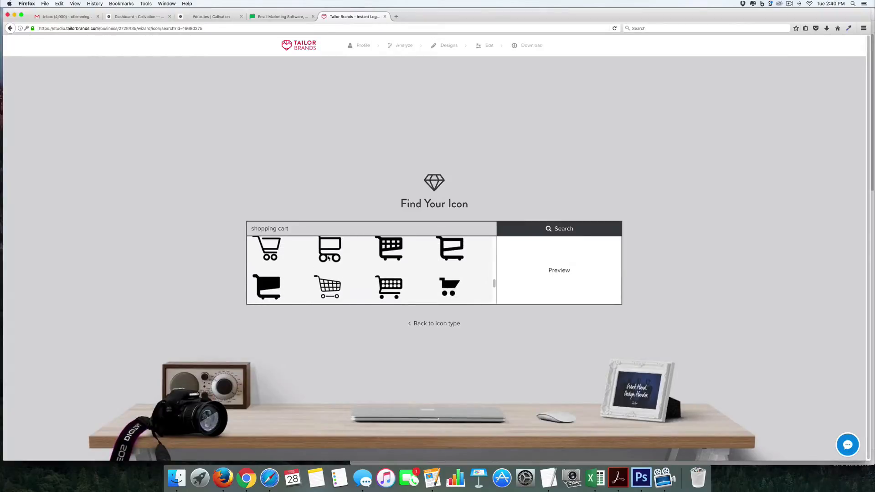
pyautogui.click(328, 258)
pyautogui.click(484, 321)
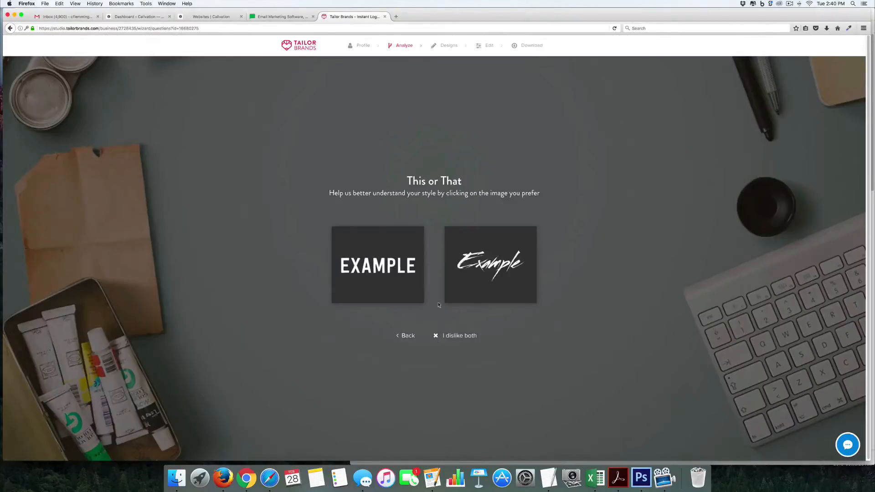
# Step: Answer the style comparisons, picking the three bold sans-serif samples and rejecting both options in the other pairs
pyautogui.click(395, 283)
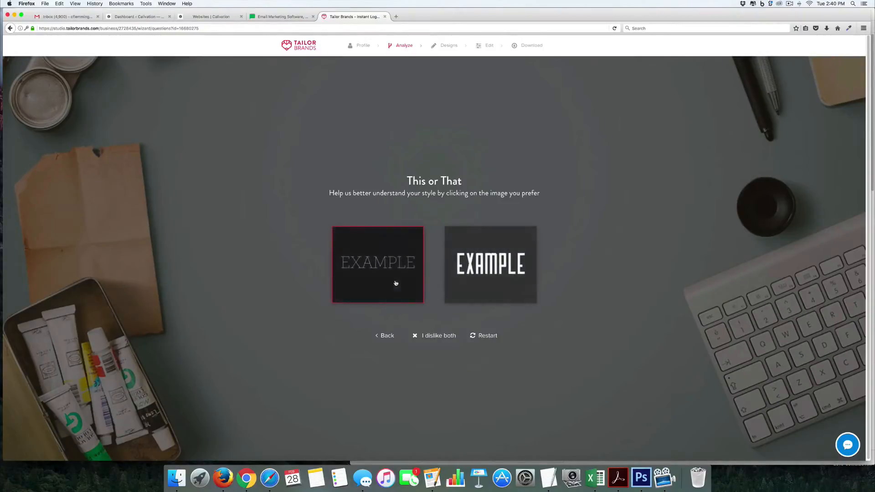
pyautogui.click(438, 336)
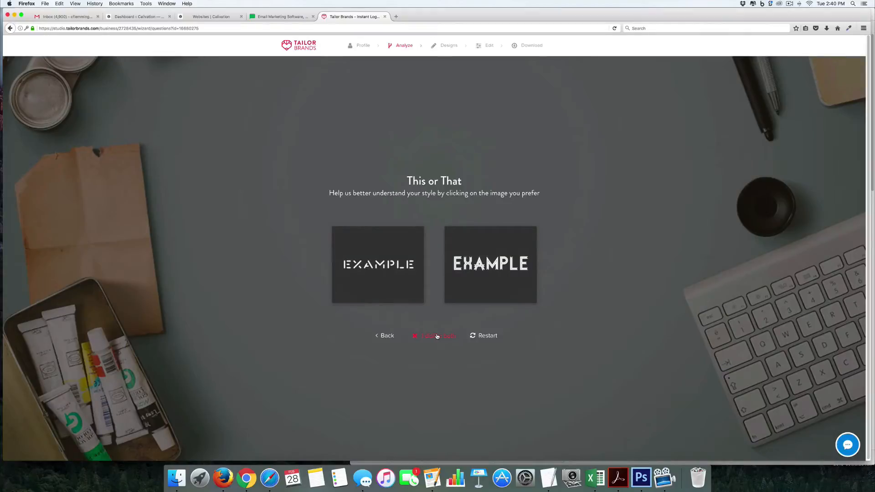
pyautogui.click(437, 336)
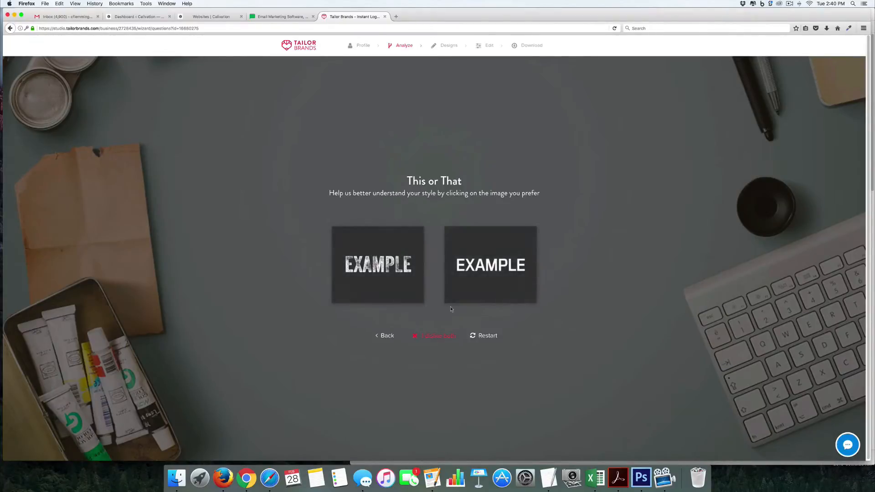
pyautogui.click(489, 268)
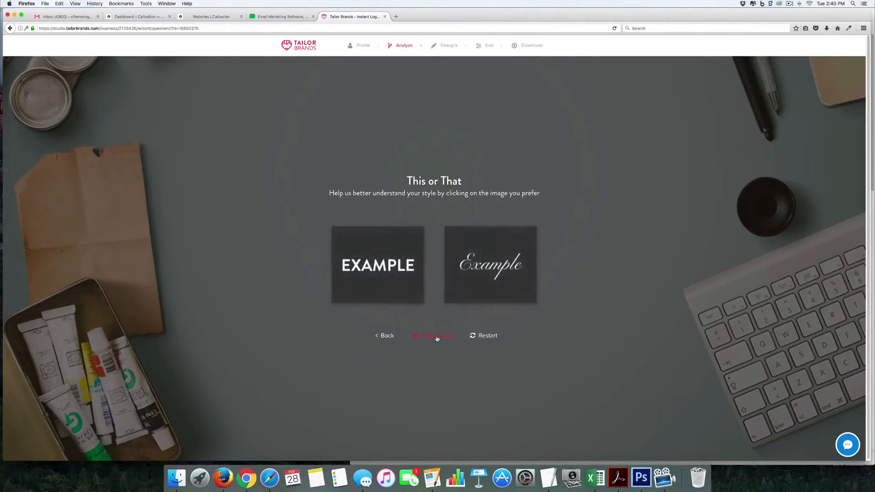
pyautogui.click(394, 287)
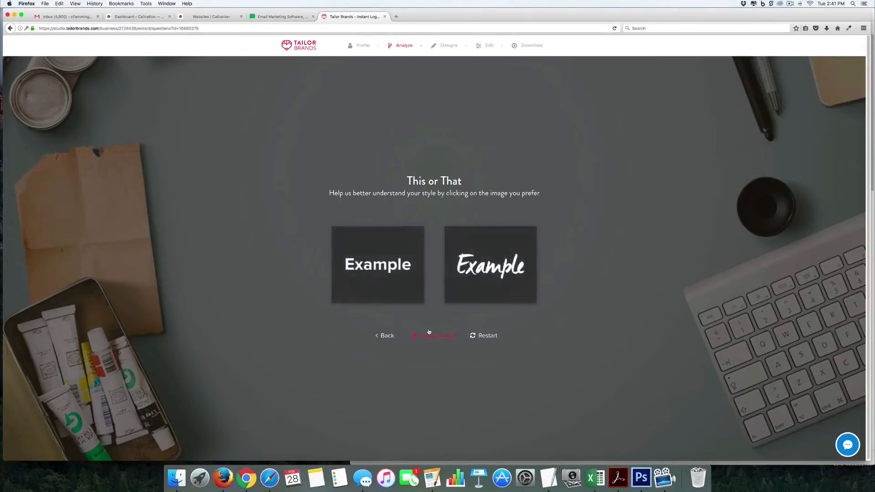
pyautogui.click(438, 337)
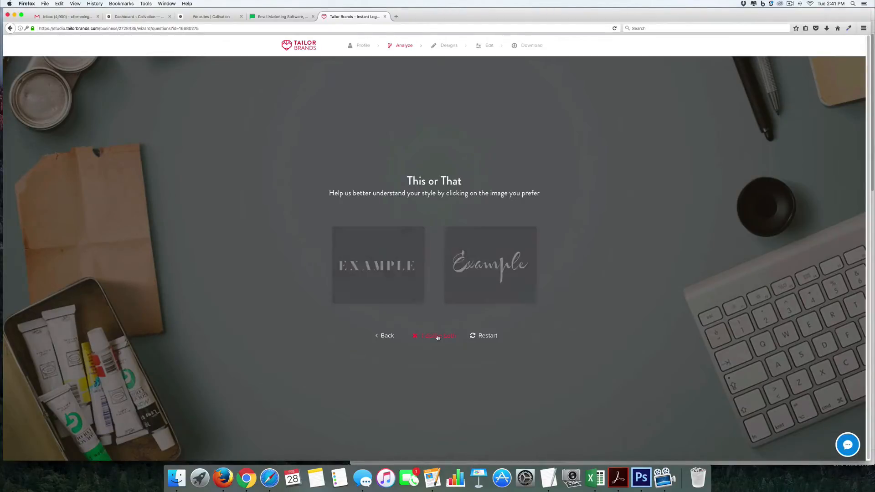
pyautogui.click(438, 337)
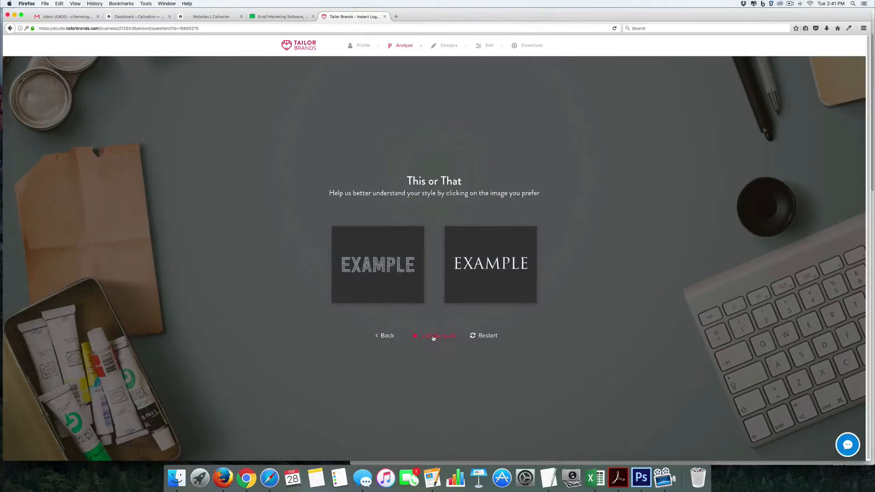
pyautogui.click(433, 338)
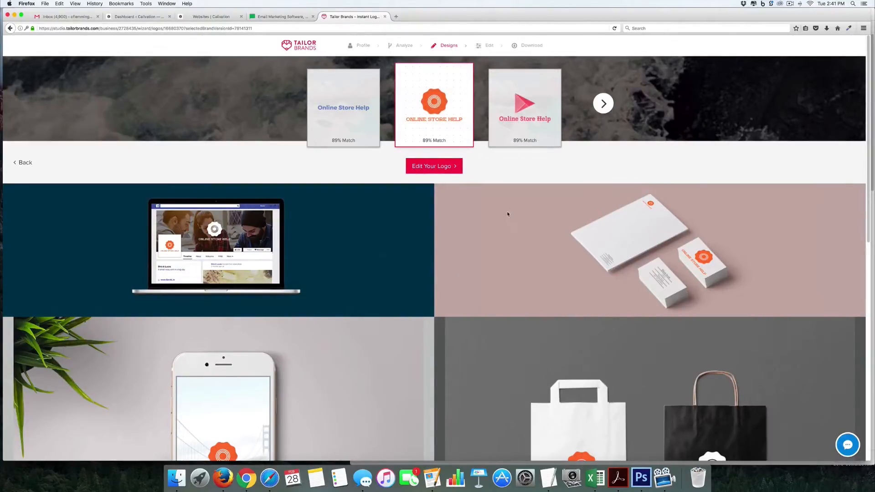
# Step: Browse both pages of generated logo designs and leave them without choosing one
pyautogui.click(601, 105)
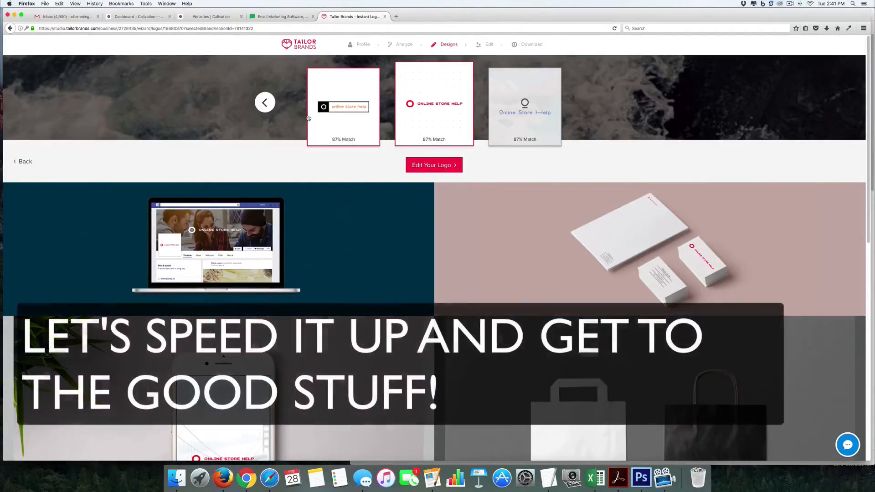
pyautogui.click(265, 103)
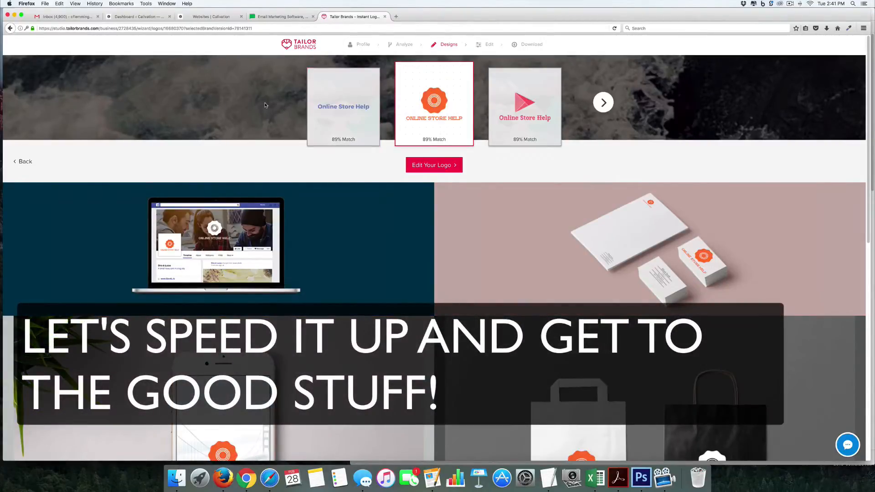
pyautogui.click(25, 163)
# Step: Redo the style comparisons to generate different logos, rejecting both options in nearly every pair
pyautogui.click(417, 333)
pyautogui.click(434, 273)
pyautogui.click(434, 336)
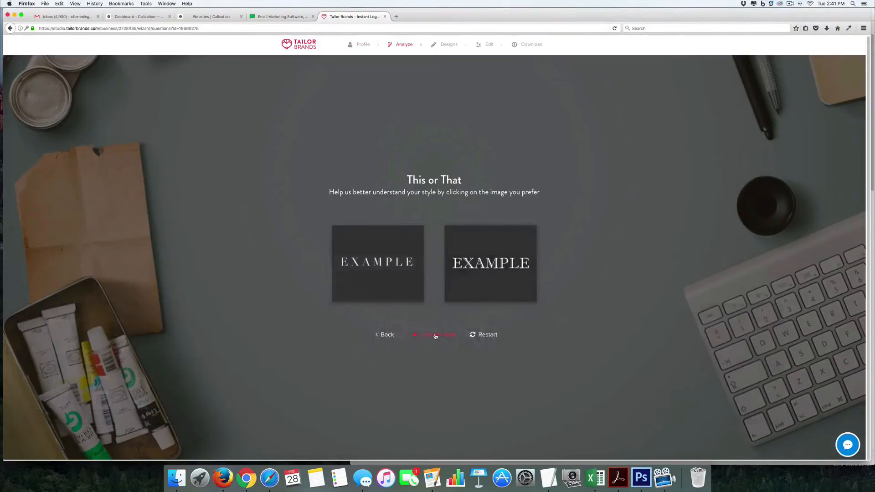
pyautogui.click(438, 336)
pyautogui.click(437, 336)
pyautogui.click(436, 336)
pyautogui.click(386, 278)
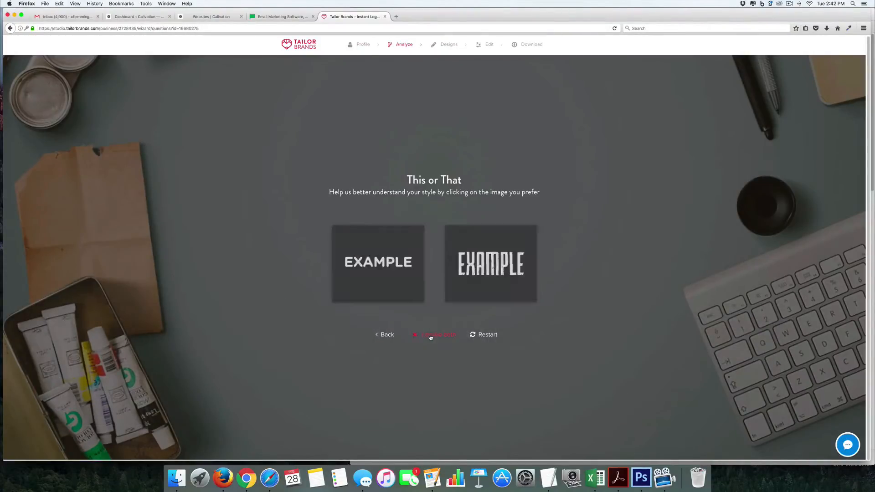
pyautogui.click(431, 335)
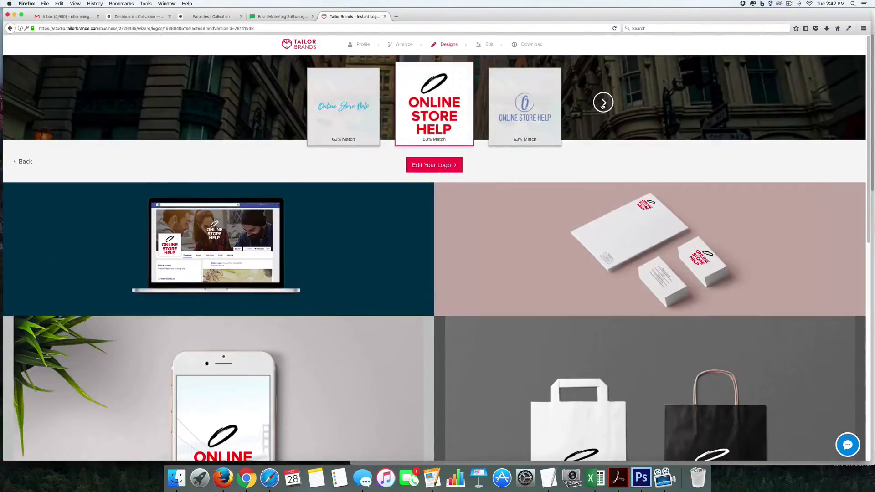
# Step: Compare the two pages of newly generated logos and go back without selecting a design
pyautogui.click(603, 106)
pyautogui.click(271, 105)
pyautogui.click(602, 104)
pyautogui.click(269, 108)
pyautogui.click(25, 162)
# Step: Go through another round of style comparisons, rejecting both samples in successive pairs
pyautogui.click(523, 284)
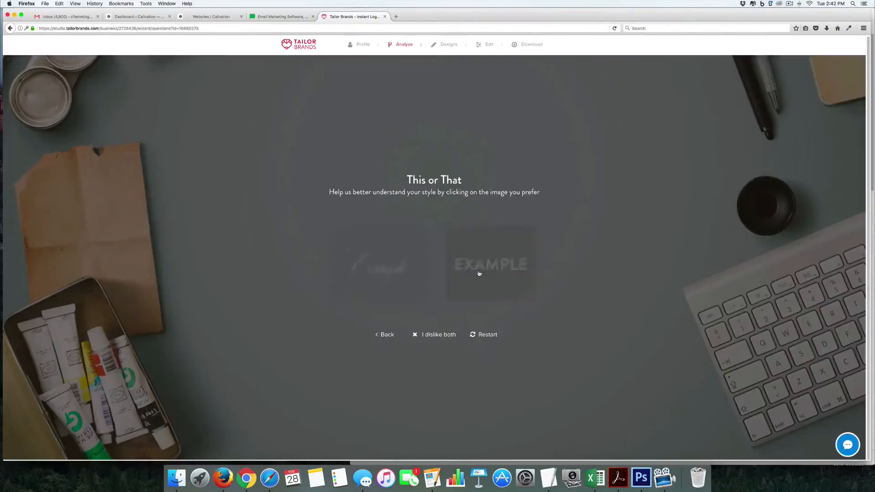
pyautogui.click(440, 334)
pyautogui.click(439, 335)
pyautogui.click(440, 336)
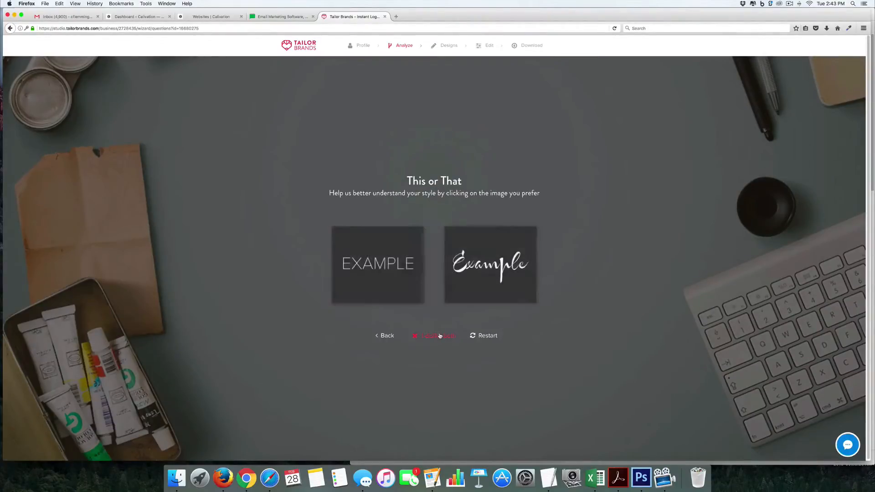
pyautogui.click(440, 335)
pyautogui.click(441, 336)
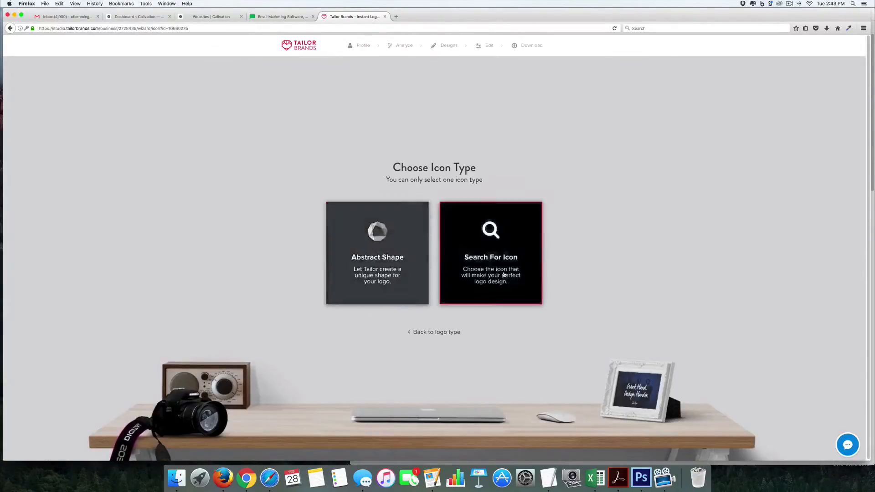
# Step: Choose a searched icon instead of an abstract shape and search the icons for "shopping"
pyautogui.click(504, 275)
pyautogui.write('shopping')
pyautogui.press('Return')
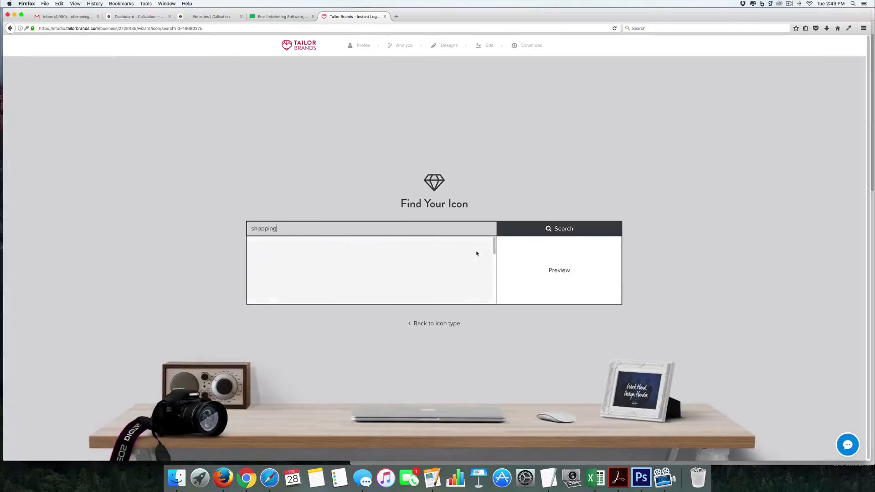
pyautogui.scroll(-2, 421, 267)
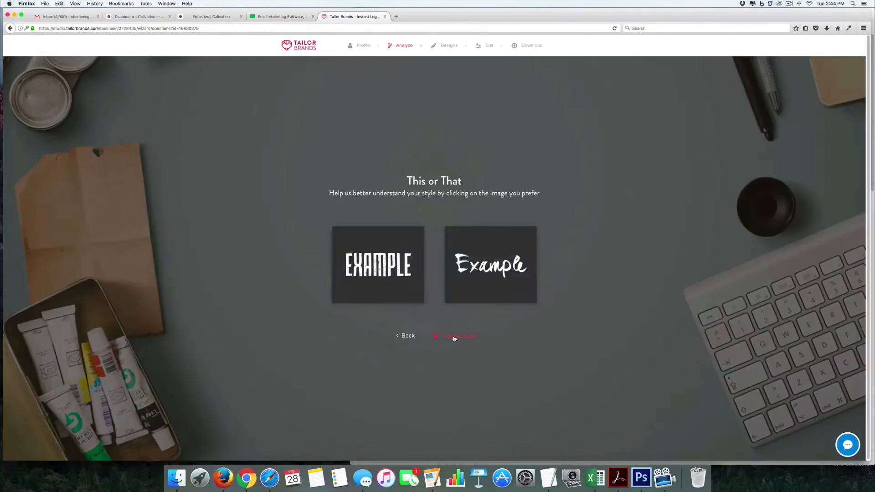
# Step: Complete the style comparisons for the new icon, rejecting both samples in most pairs, to generate logo designs
pyautogui.click(438, 335)
pyautogui.click(438, 336)
pyautogui.click(419, 290)
pyautogui.click(440, 337)
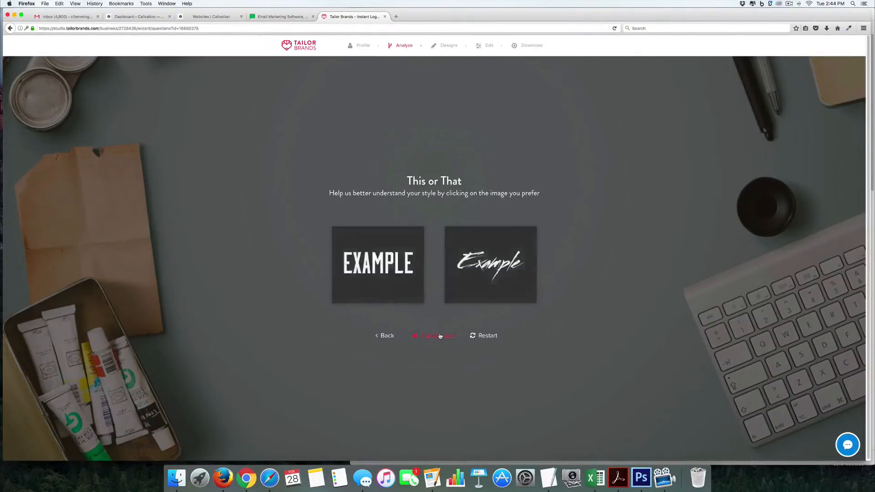
pyautogui.click(440, 336)
pyautogui.click(469, 292)
pyautogui.click(441, 338)
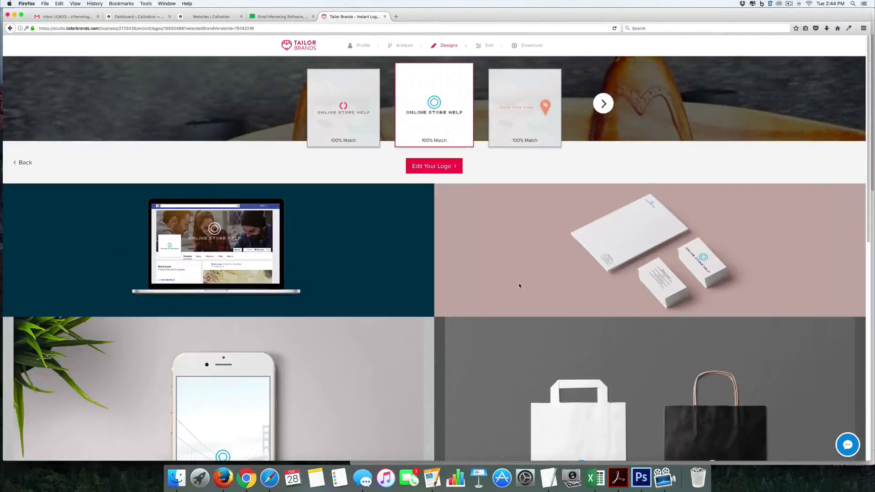
# Step: Look through the generated designs and open the one with the red split ring above "ONLINE STORE HELP" for editing
pyautogui.click(598, 106)
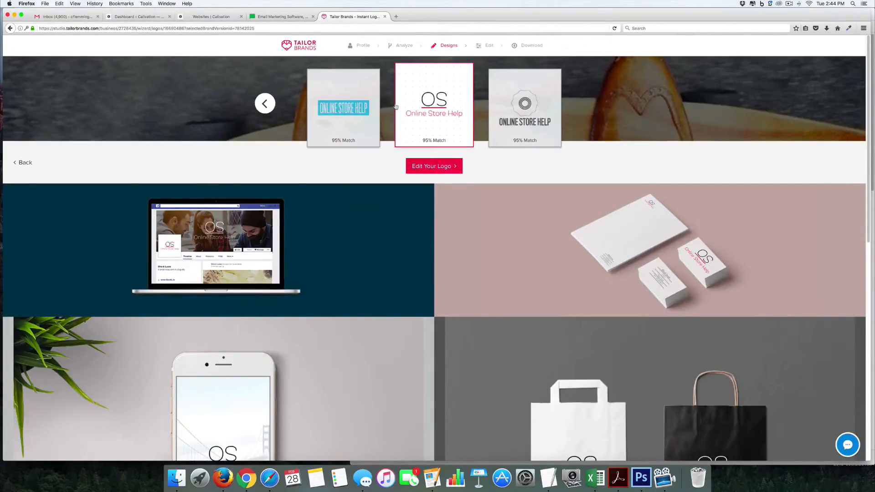
pyautogui.click(263, 103)
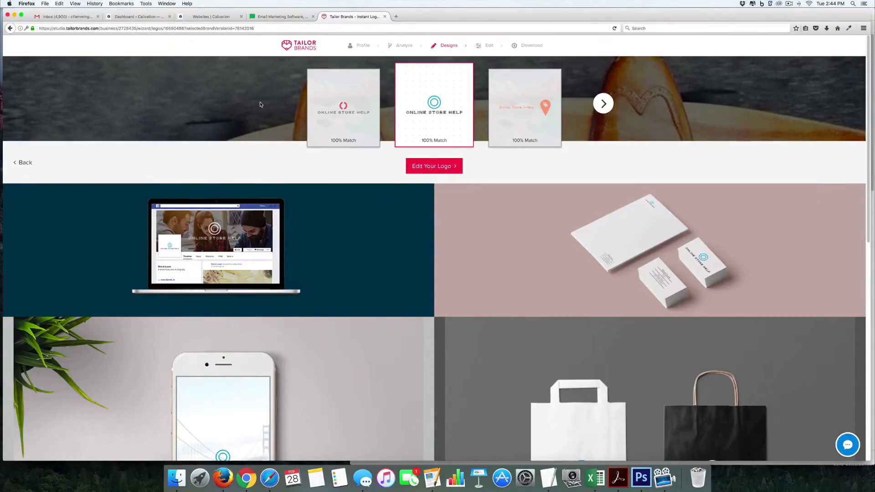
pyautogui.click(344, 117)
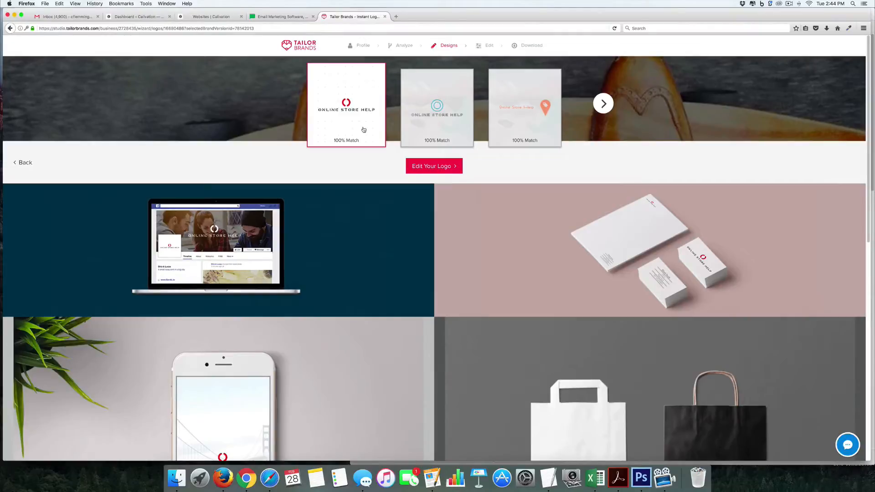
pyautogui.click(440, 168)
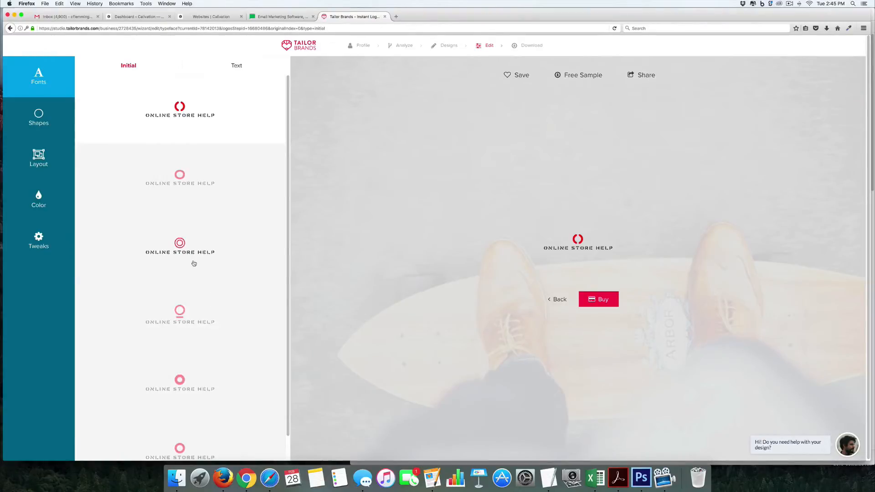
# Step: Check the shape options and set the logo text to the wide, bold uppercase font at the end of the list
pyautogui.click(41, 117)
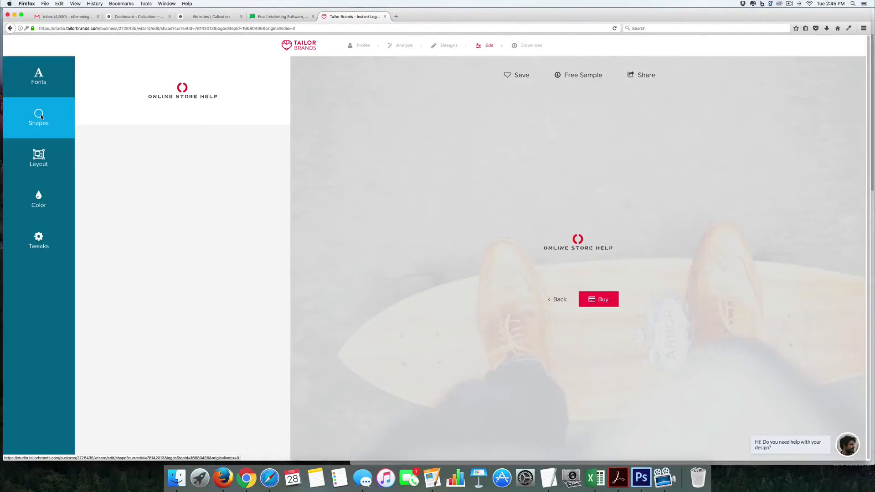
pyautogui.click(38, 82)
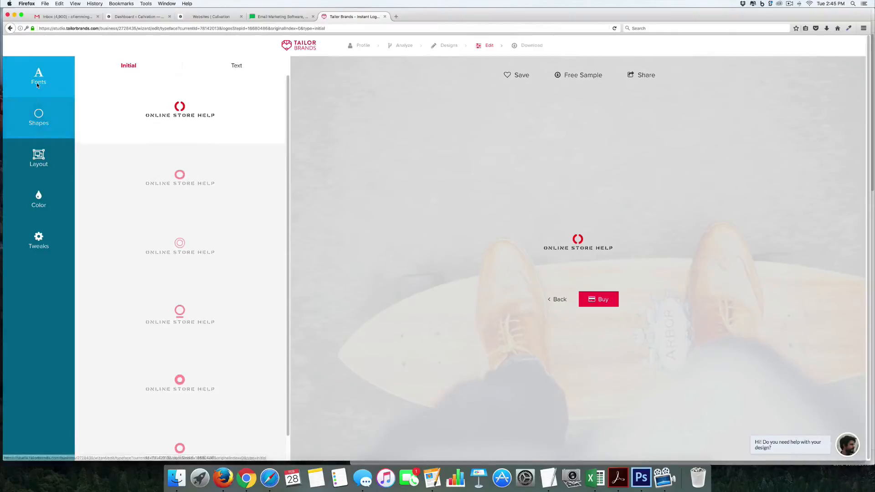
pyautogui.click(227, 68)
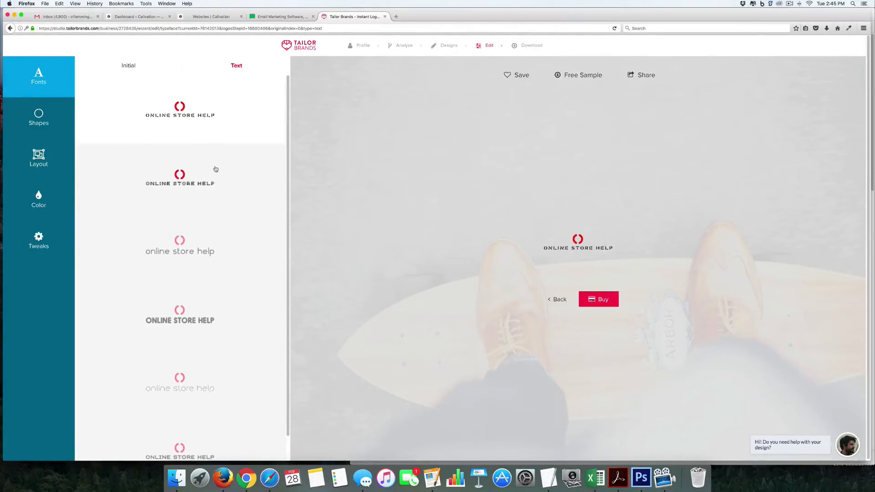
pyautogui.scroll(-2, 216, 164)
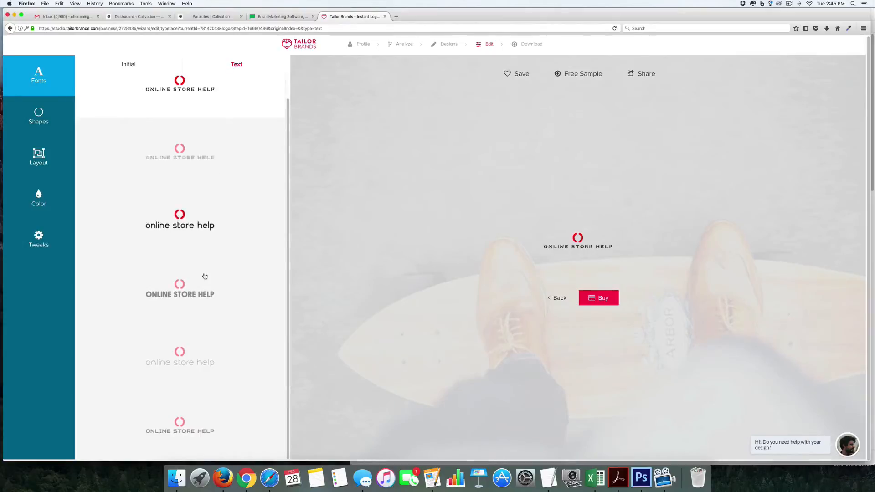
pyautogui.click(182, 433)
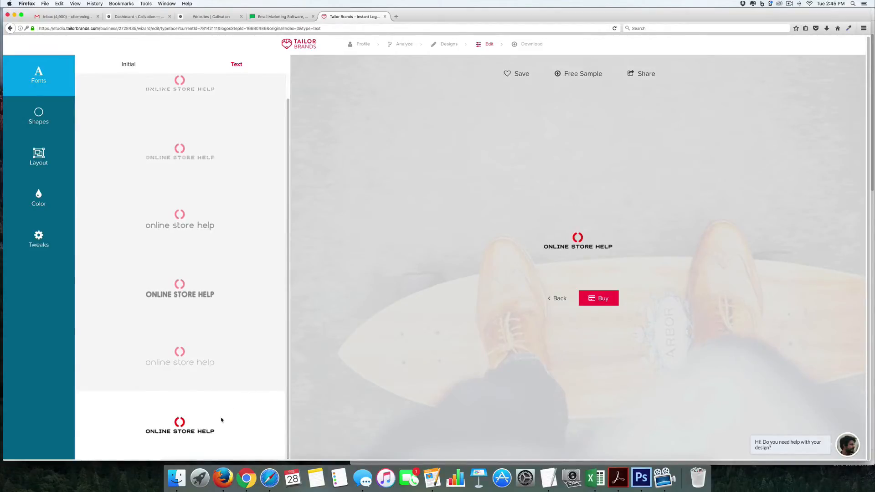
# Step: Try the heavy uppercase and rounded lowercase fonts on the logo text and return to the wide, bold uppercase font
pyautogui.scroll(1, 222, 420)
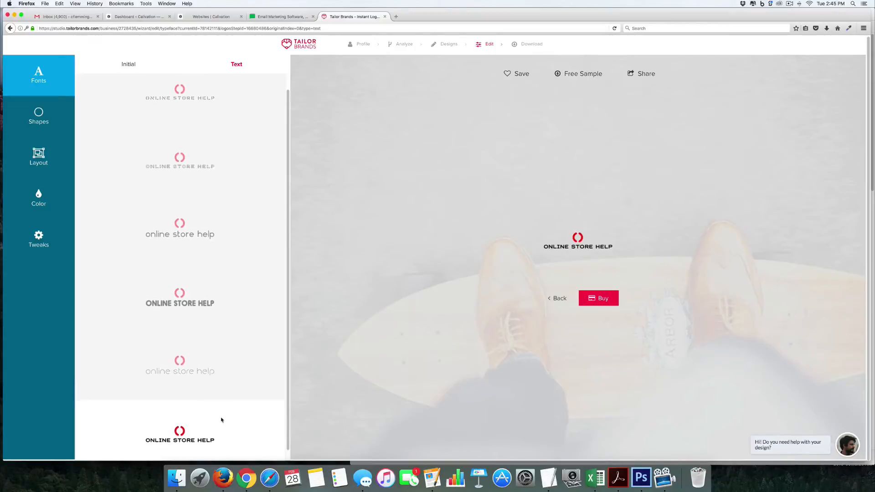
pyautogui.click(197, 310)
pyautogui.click(190, 439)
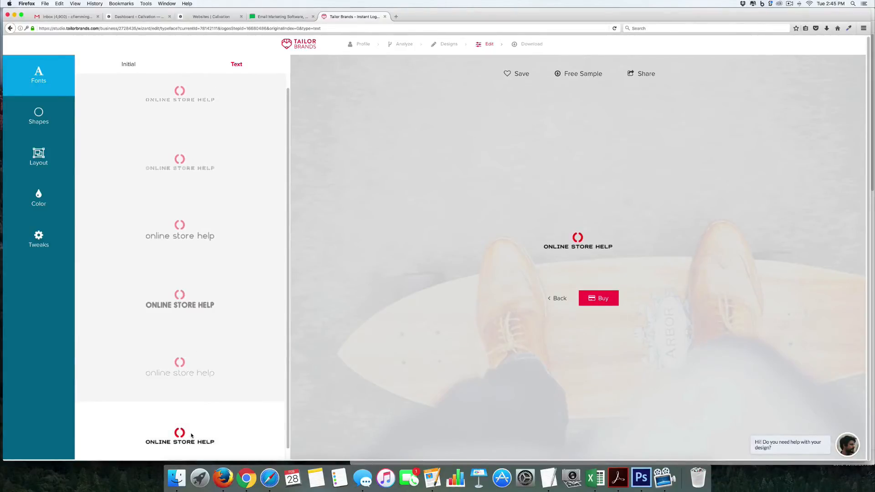
pyautogui.scroll(1, 195, 291)
pyautogui.click(193, 248)
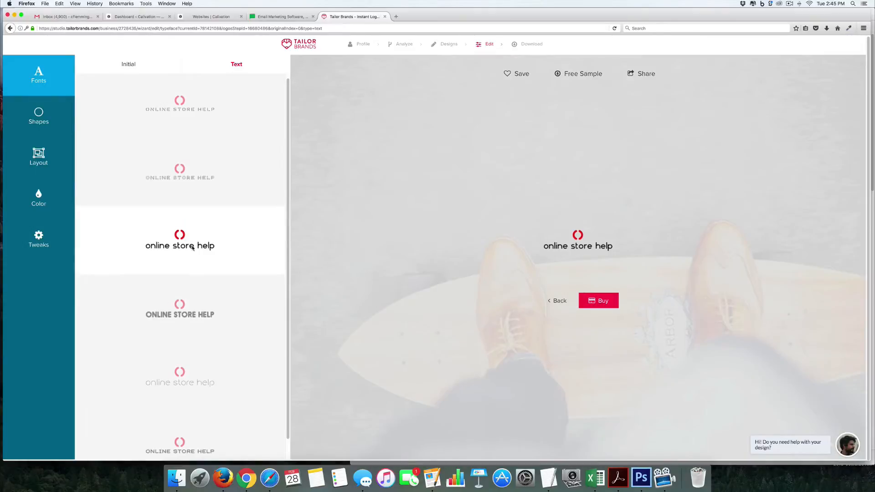
pyautogui.scroll(1, 192, 247)
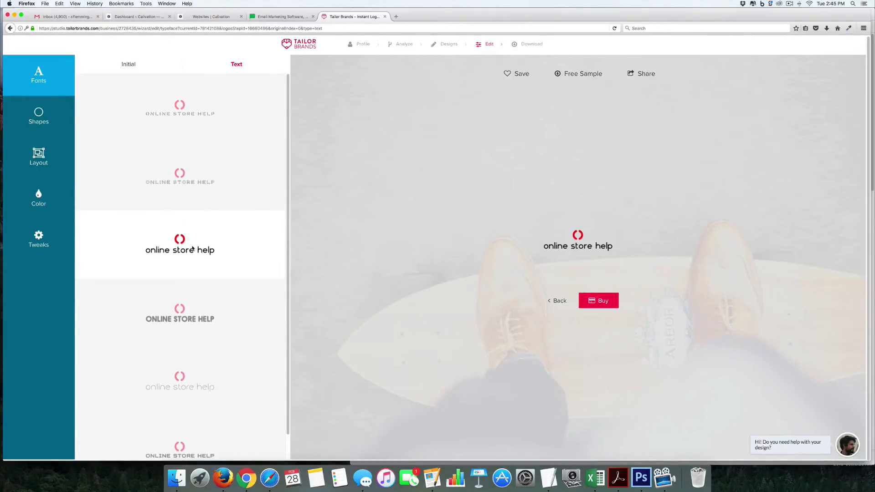
pyautogui.scroll(-2, 193, 249)
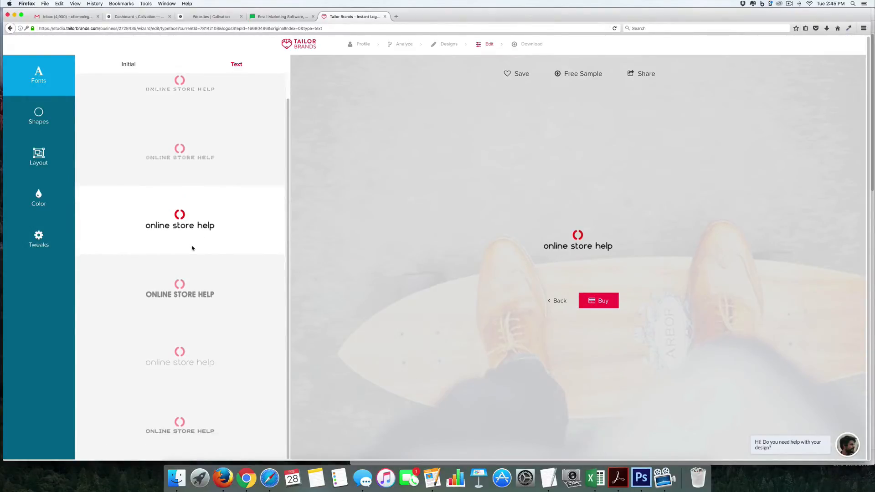
pyautogui.click(190, 419)
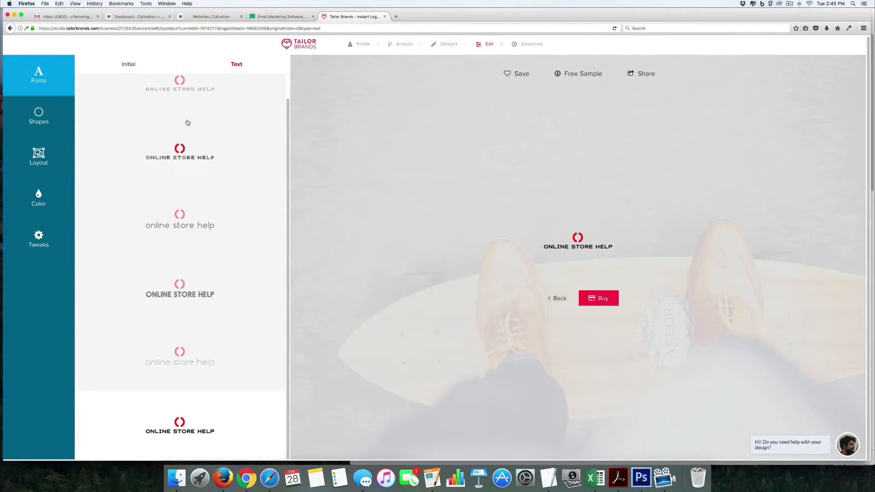
# Step: Check the initial font and shape options, and set the logo layout to place the icon beside the text
pyautogui.click(127, 65)
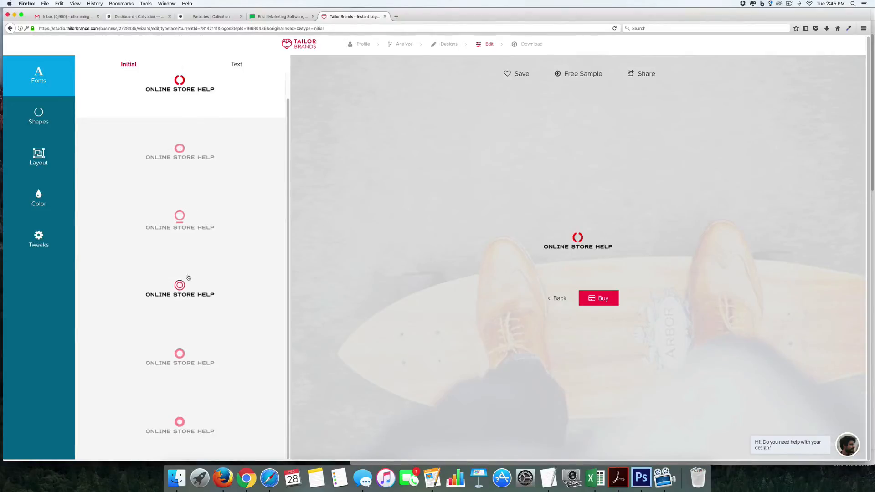
pyautogui.click(49, 121)
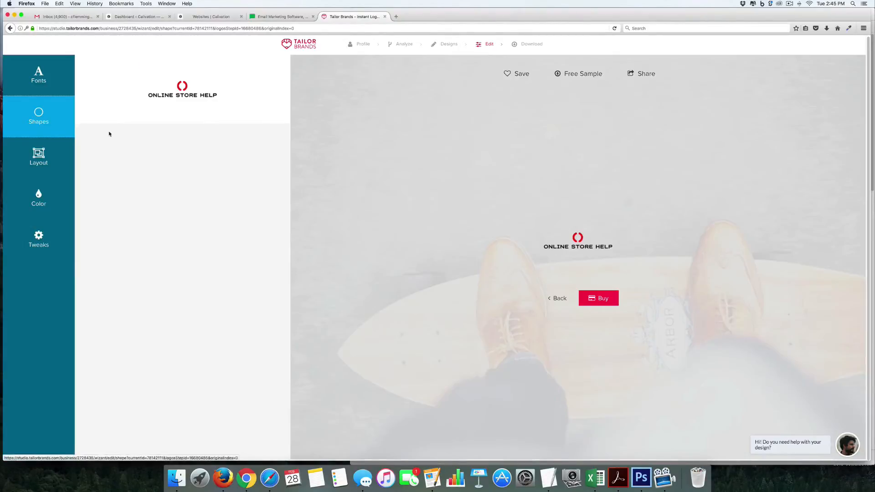
pyautogui.click(42, 156)
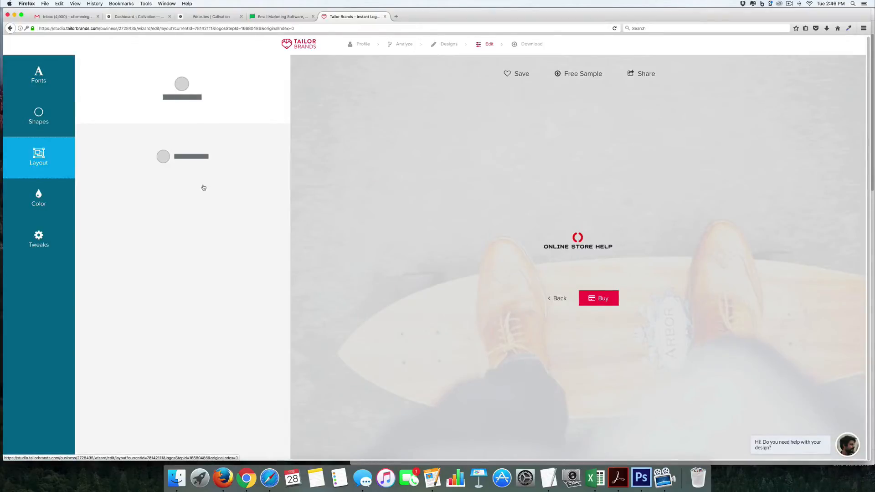
pyautogui.click(166, 158)
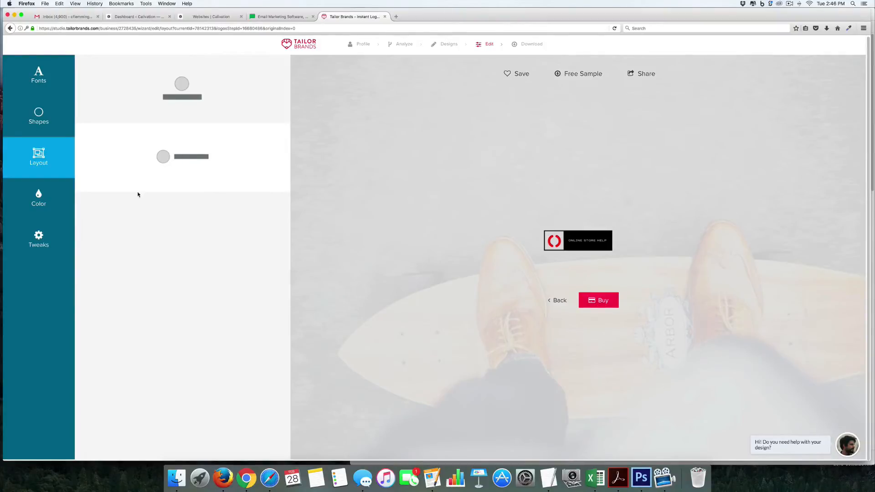
# Step: Compare color layouts 1 and 3 on the logo and apply color layout 1
pyautogui.click(45, 199)
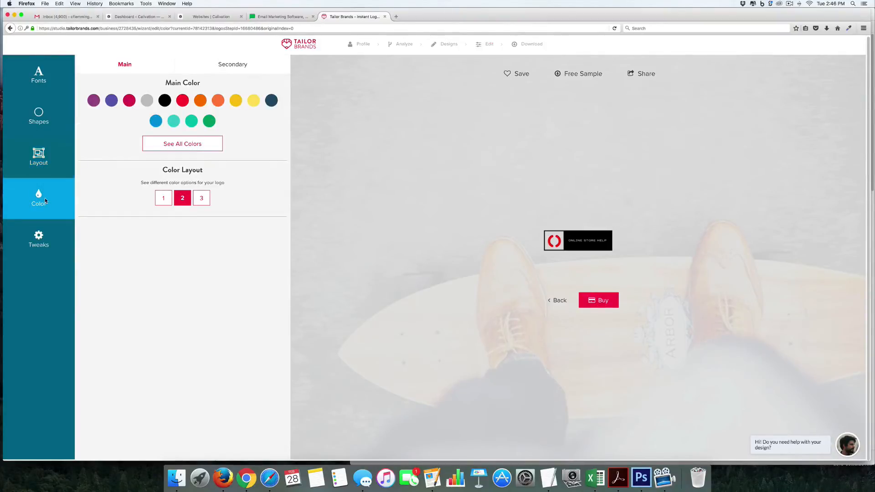
pyautogui.click(165, 201)
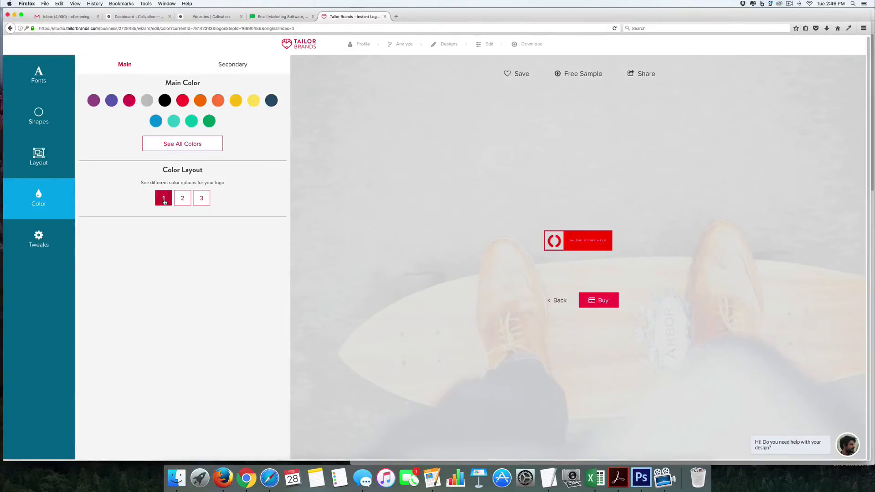
pyautogui.click(201, 202)
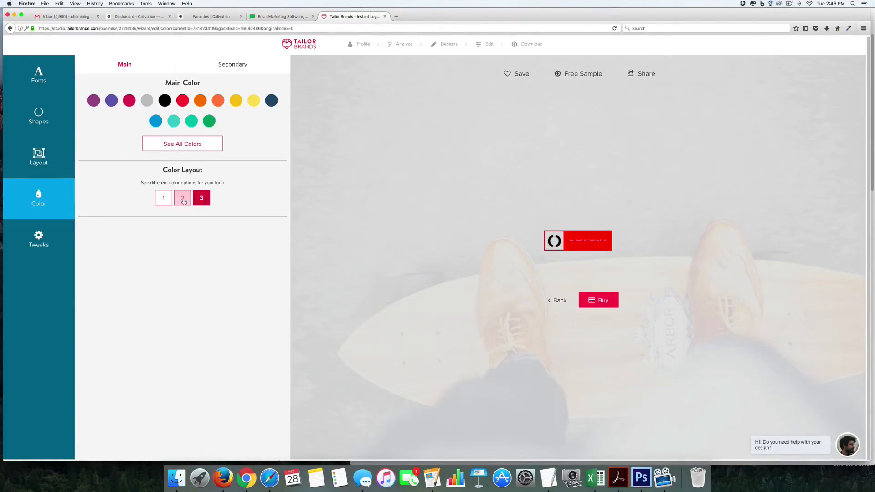
pyautogui.click(166, 200)
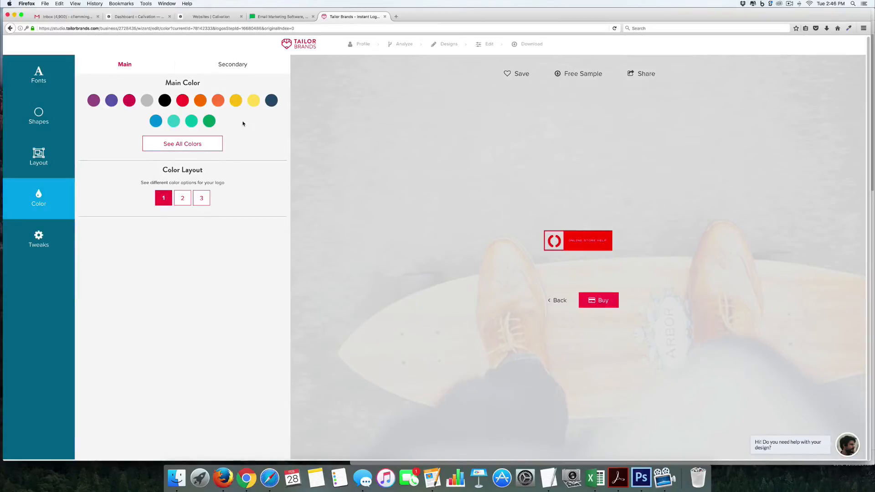
# Step: Check the secondary color options and open the Recommended page of onlinestorehelp.com in a new tab as a color reference
pyautogui.click(226, 65)
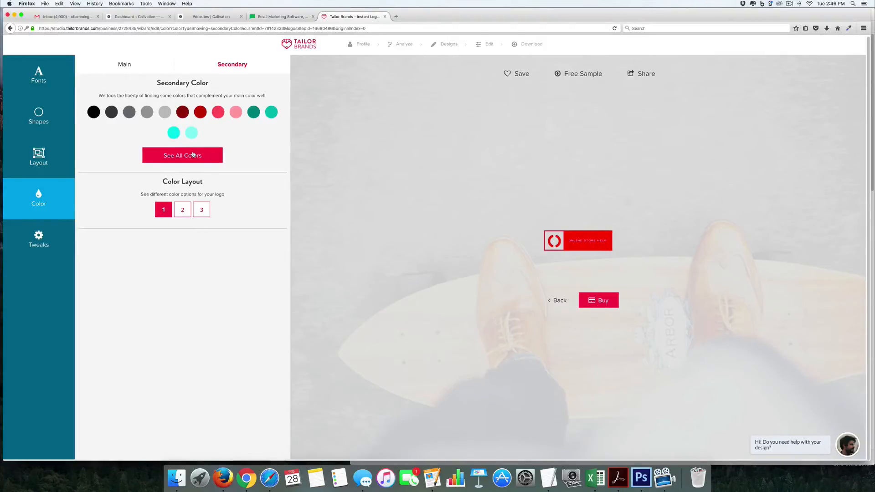
pyautogui.click(396, 16)
pyautogui.write('online')
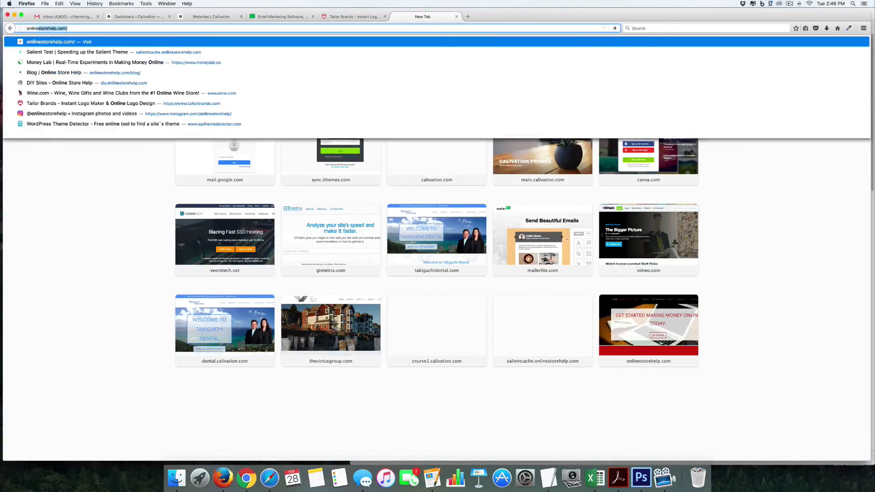
pyautogui.press('Return')
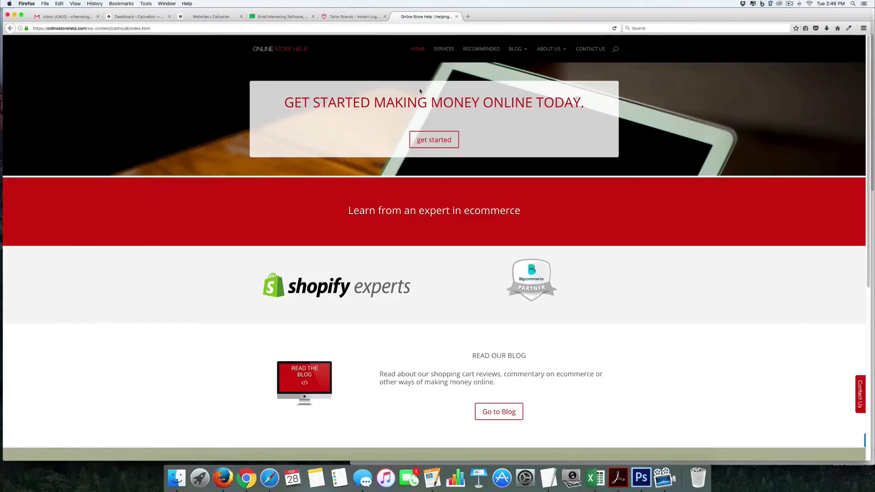
pyautogui.click(479, 49)
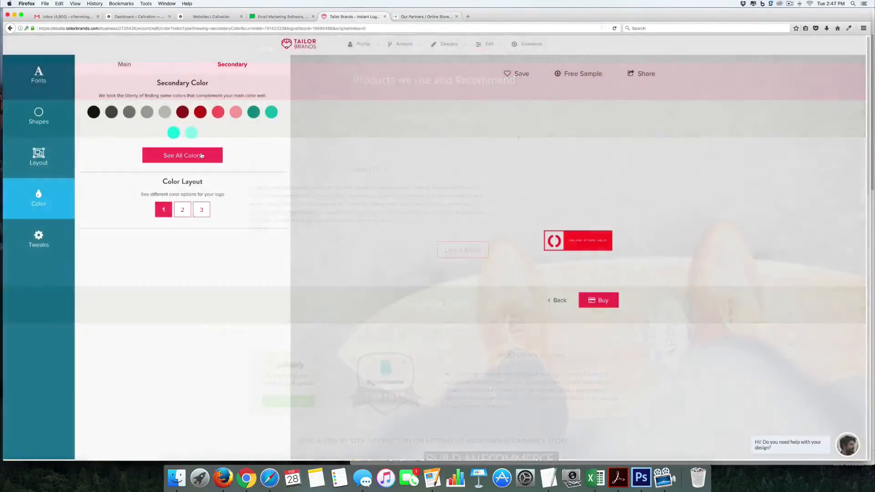
# Step: Set the logo's secondary color to the custom value #afb49b
pyautogui.click(182, 155)
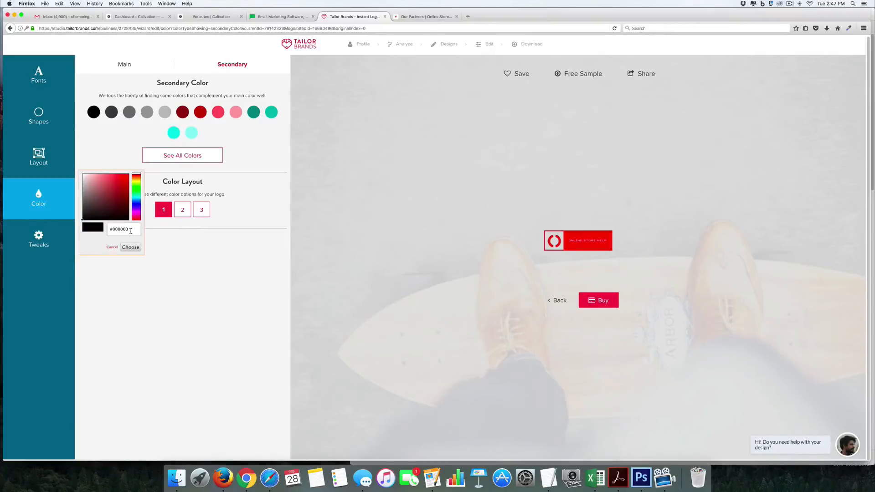
pyautogui.moveTo(131, 230); pyautogui.dragTo(99, 231)
pyautogui.write('#afb49b')
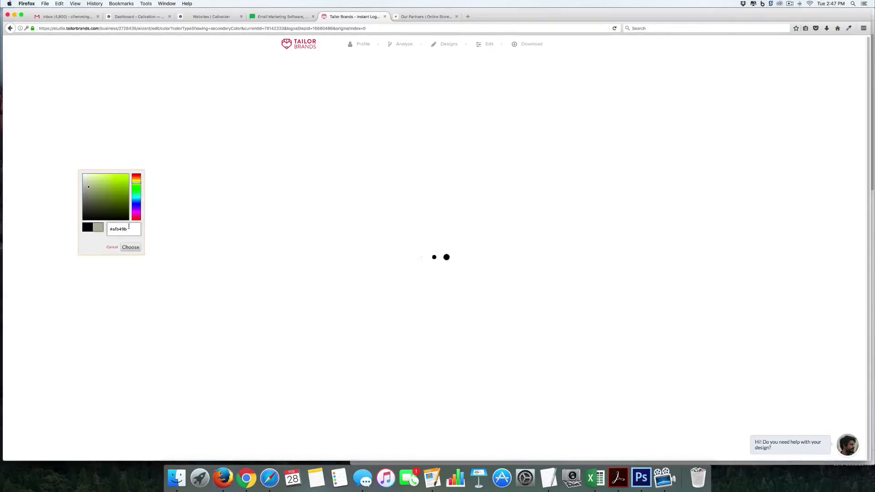
pyautogui.click(131, 247)
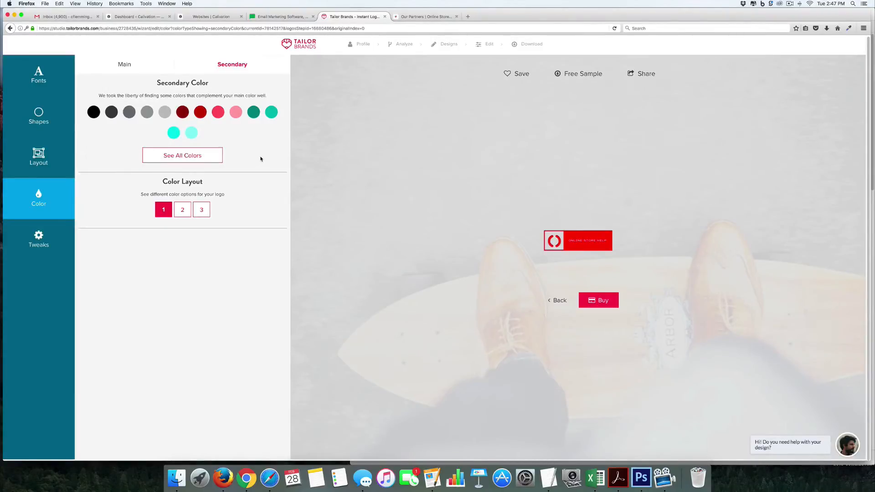
# Step: Try color layouts 2 and 3 with the custom secondary color and return to color layout 1
pyautogui.click(184, 210)
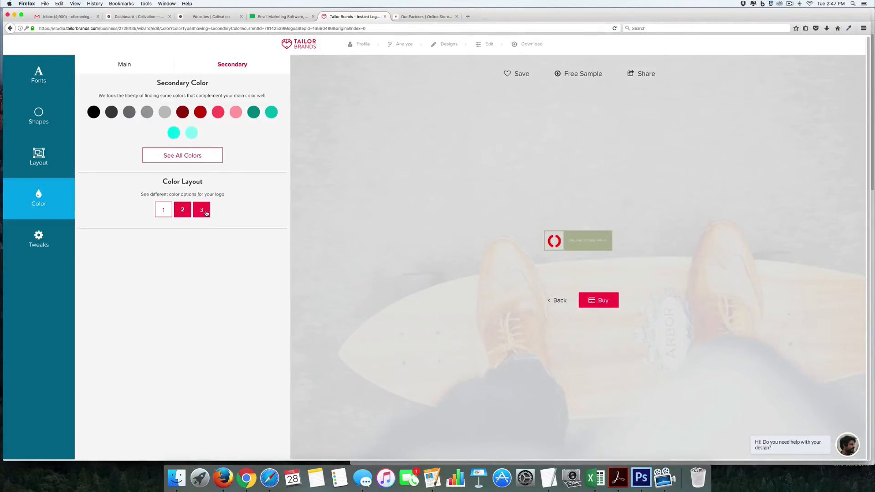
pyautogui.click(205, 214)
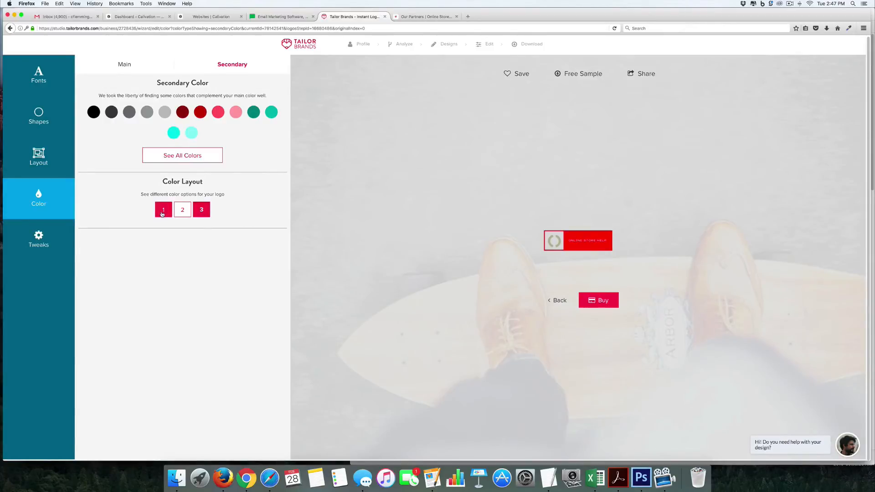
pyautogui.click(162, 213)
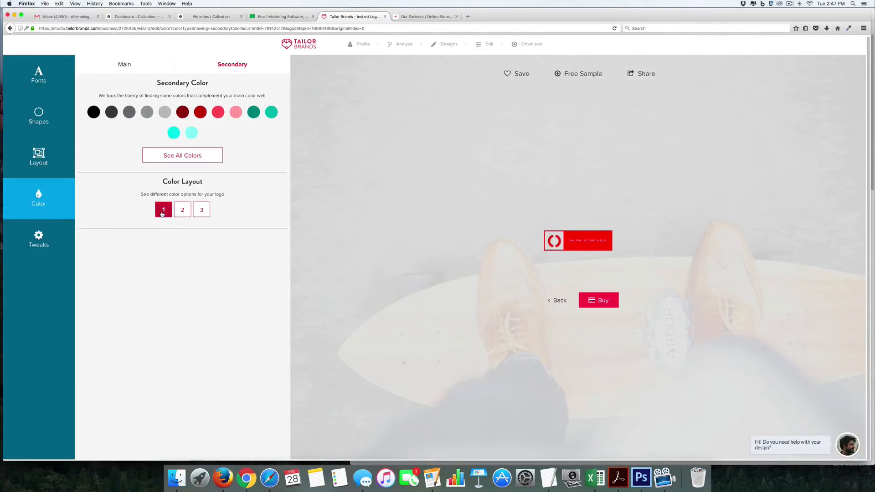
pyautogui.click(188, 212)
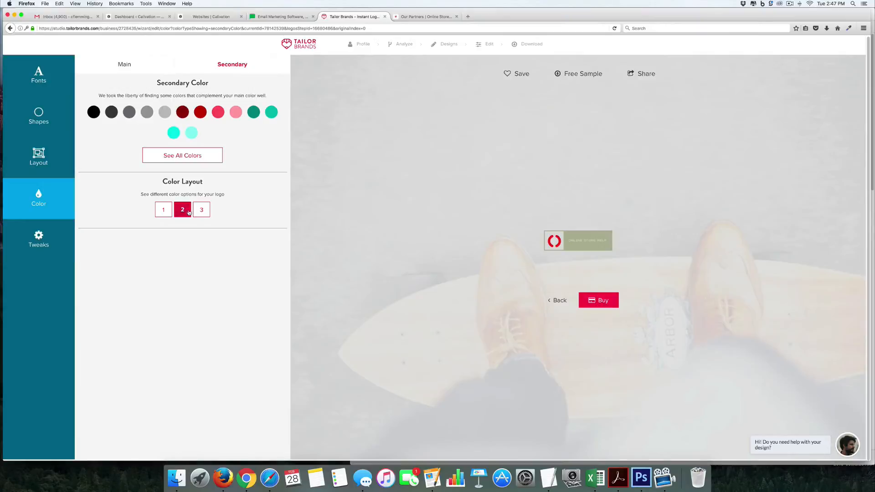
pyautogui.click(201, 210)
pyautogui.click(162, 213)
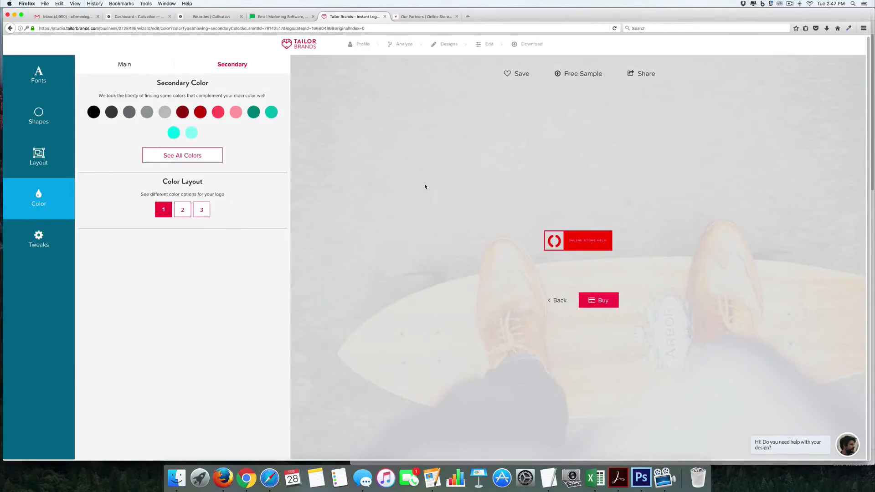
# Step: Review the tagline and initials tweaks and the font options for the logo's initial and text
pyautogui.click(40, 236)
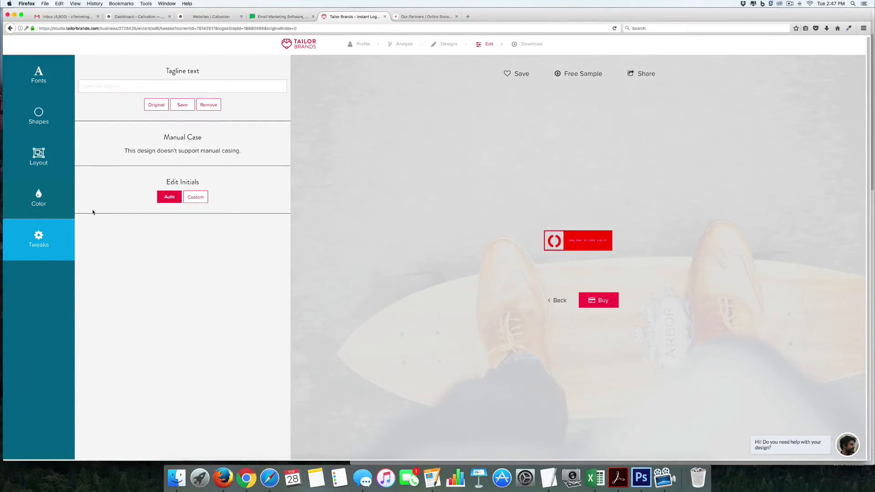
pyautogui.click(189, 199)
pyautogui.click(44, 78)
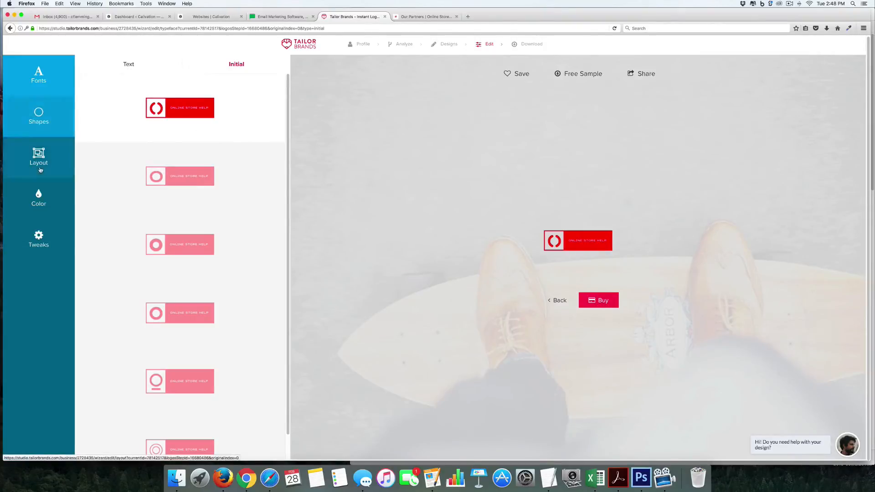
pyautogui.click(130, 67)
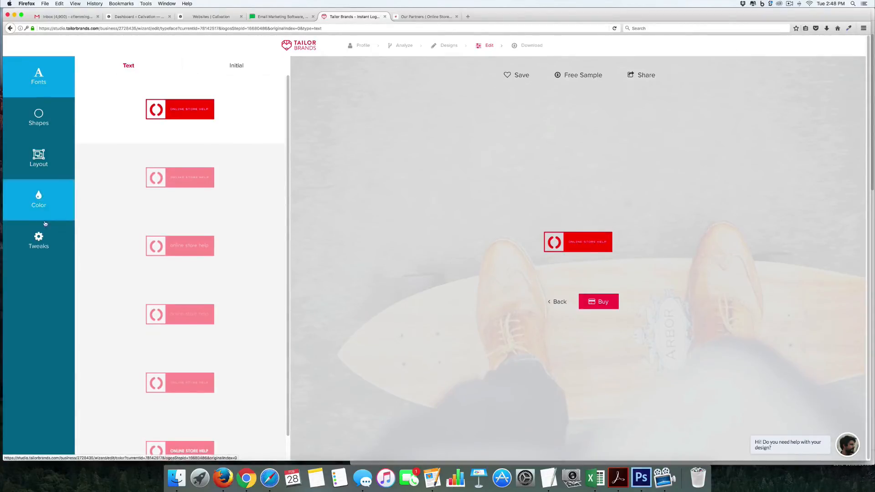
# Step: Try color layouts 2 and 3 on the logo once more and switch back to layout 1
pyautogui.click(34, 194)
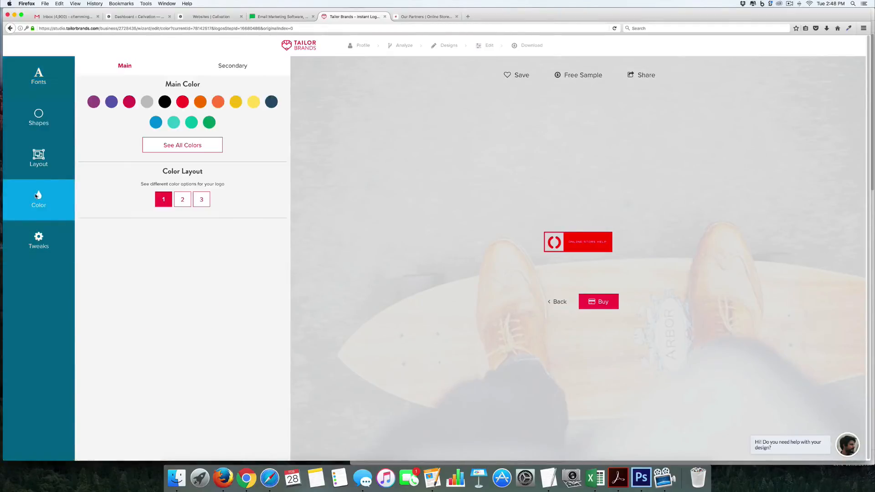
pyautogui.click(182, 200)
pyautogui.click(201, 200)
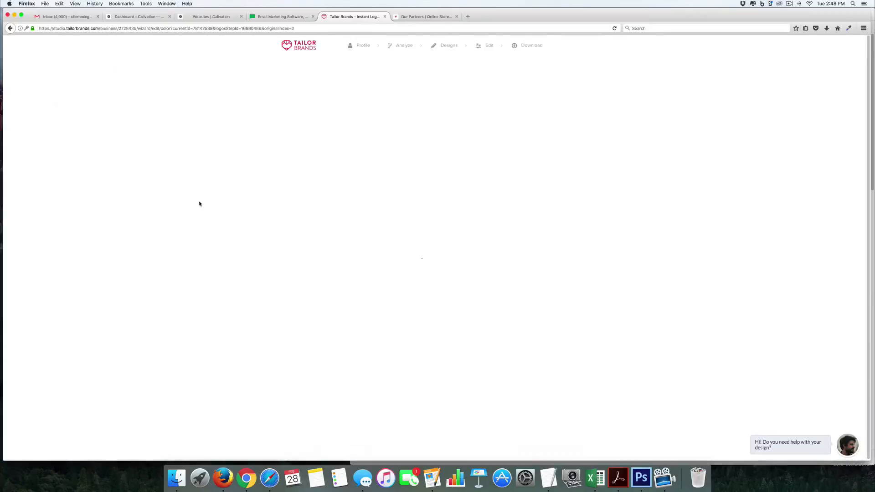
pyautogui.click(166, 202)
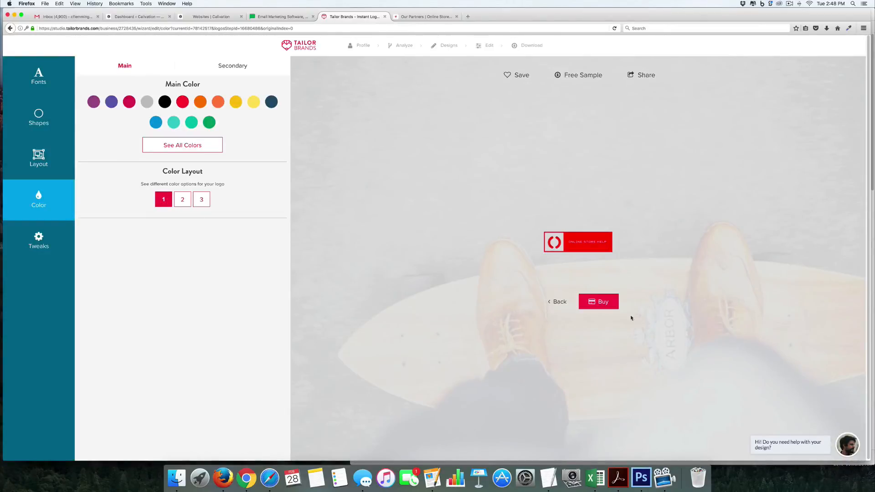
# Step: Proceed to buy the logo, compare the 6-month and 1-year plan prices, and select the 6 Months period
pyautogui.click(601, 302)
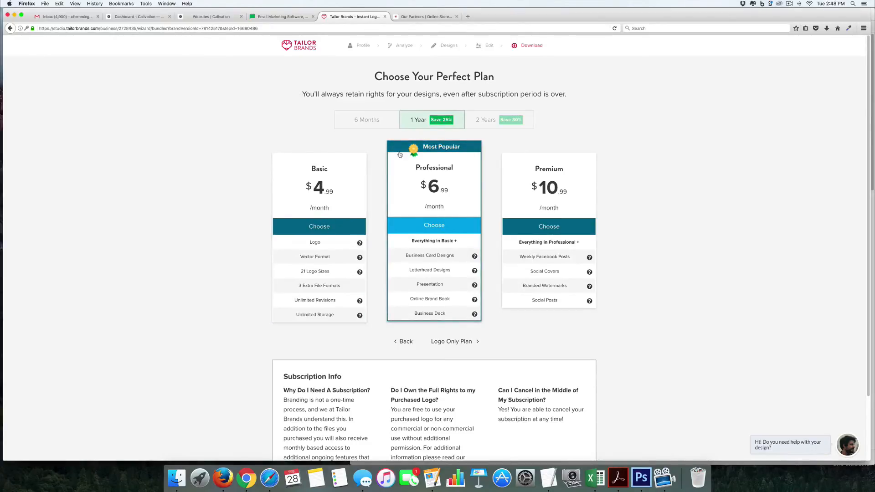
pyautogui.click(372, 120)
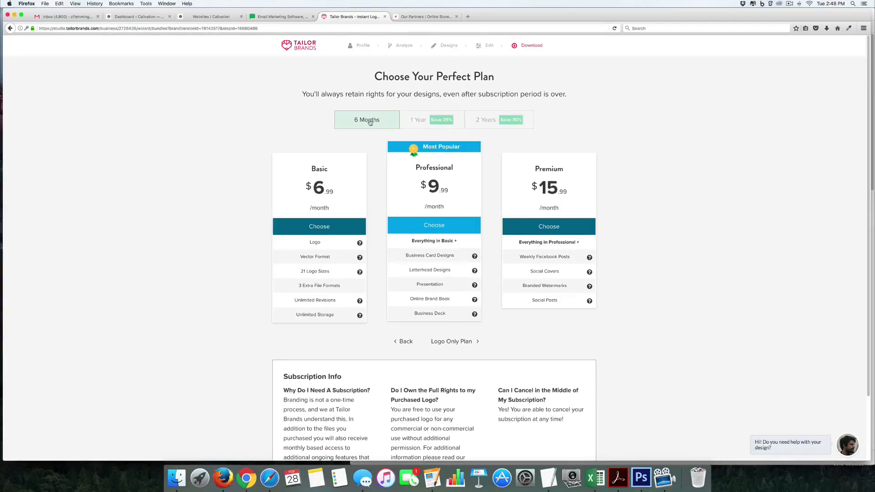
pyautogui.click(418, 120)
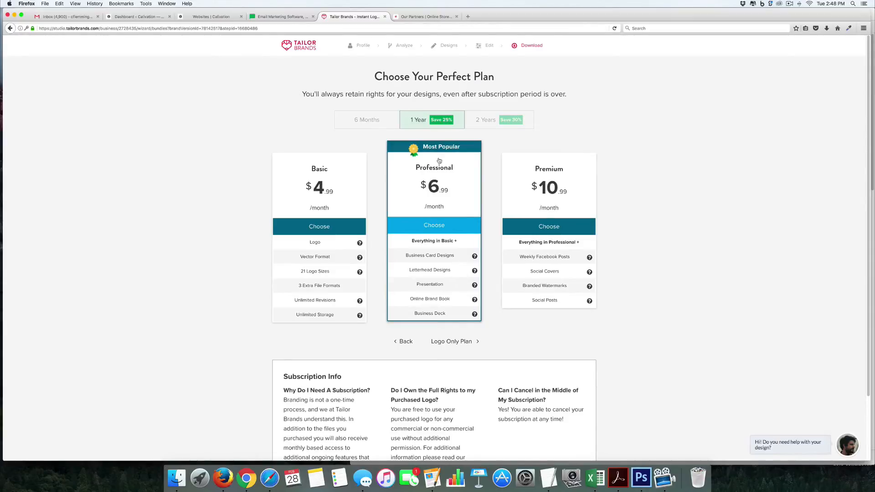
pyautogui.click(377, 122)
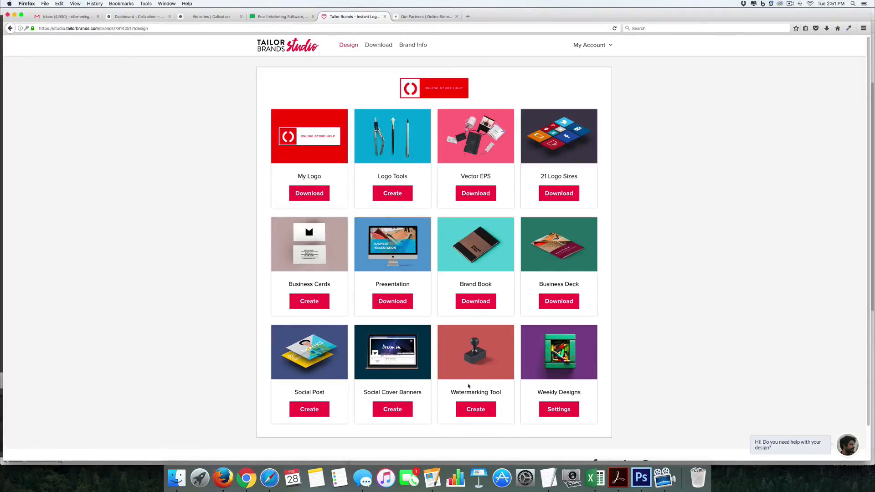
# Step: Look through the downloads and branding tools offered for the logo on the studio's Design page
pyautogui.scroll(-2, 628, 384)
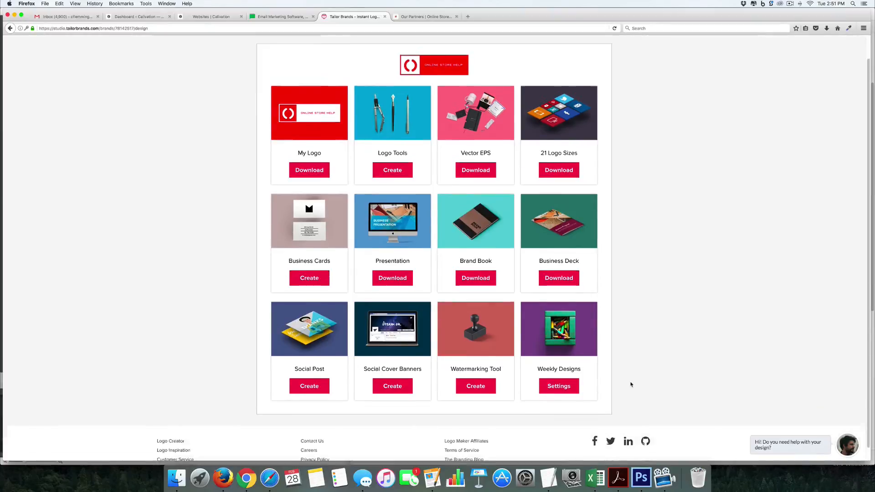
pyautogui.scroll(2, 631, 384)
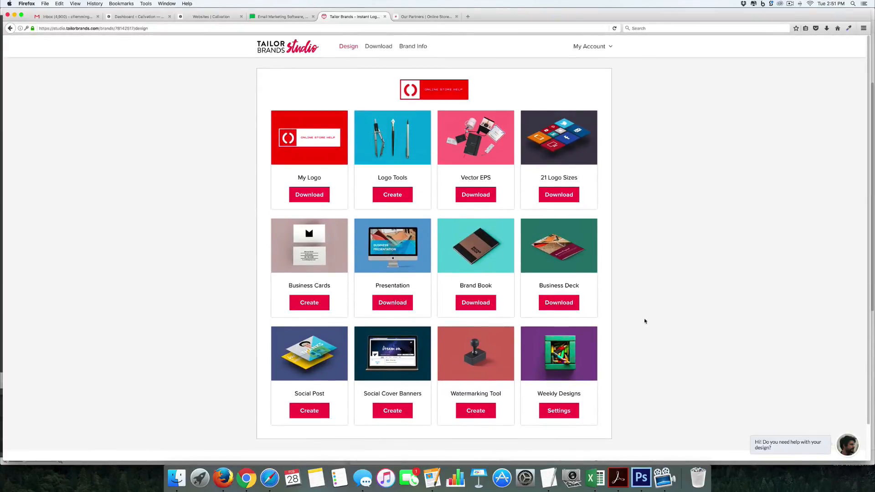